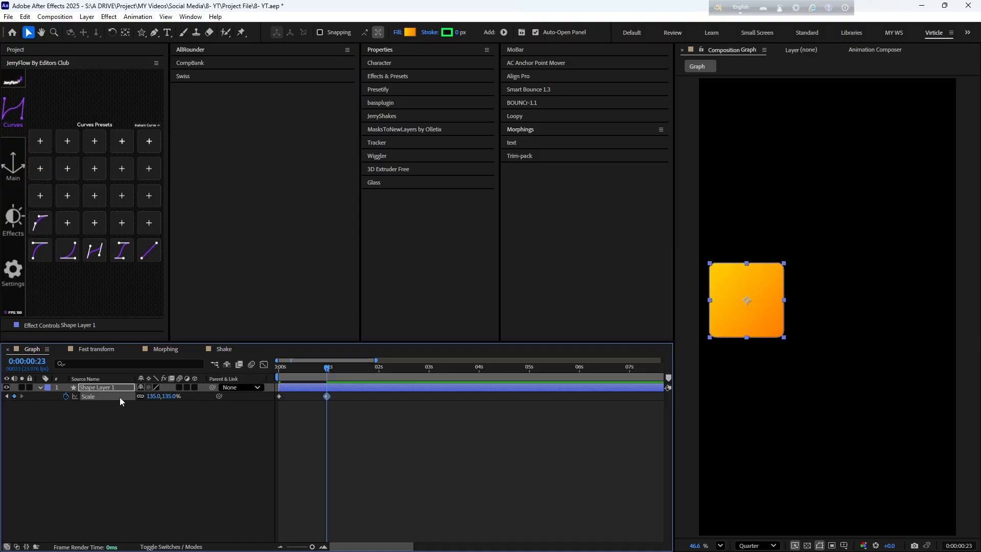
# Move the square horizontally to the right at its 0:23 Position keyframe and reveal all of its keyframed properties
pyautogui.press('p')
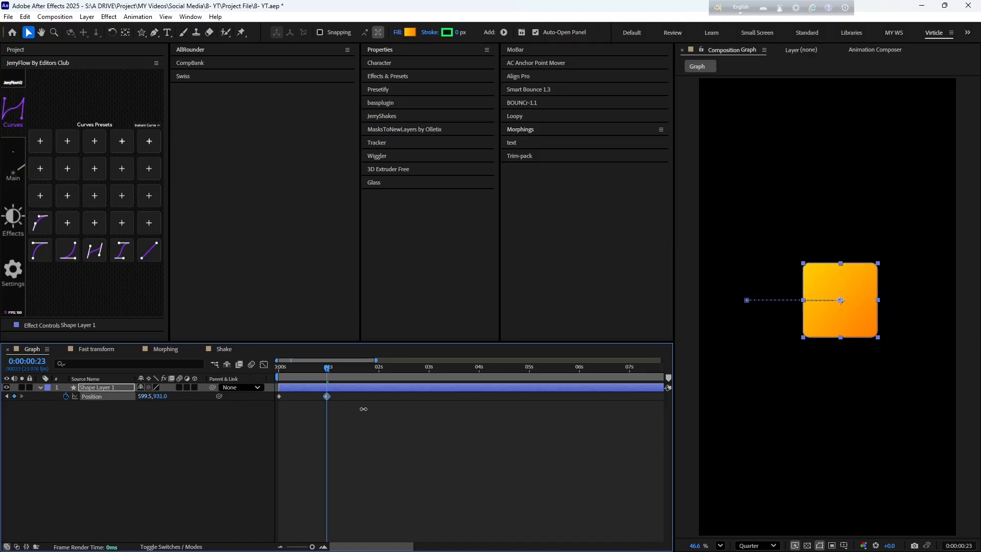
pyautogui.moveTo(327, 369); pyautogui.dragTo(274, 380)
pyautogui.press('u')
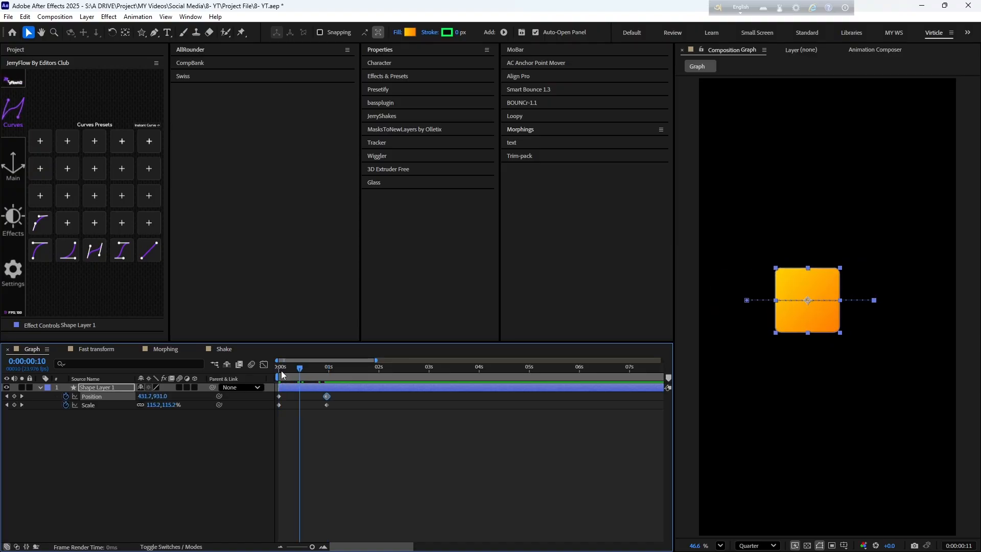
# Apply the fast-start, slow-end JerryFlow curve preset to all Position and Scale keyframes and preview the animation
pyautogui.click(366, 458)
pyautogui.moveTo(366, 458); pyautogui.dragTo(231, 381)
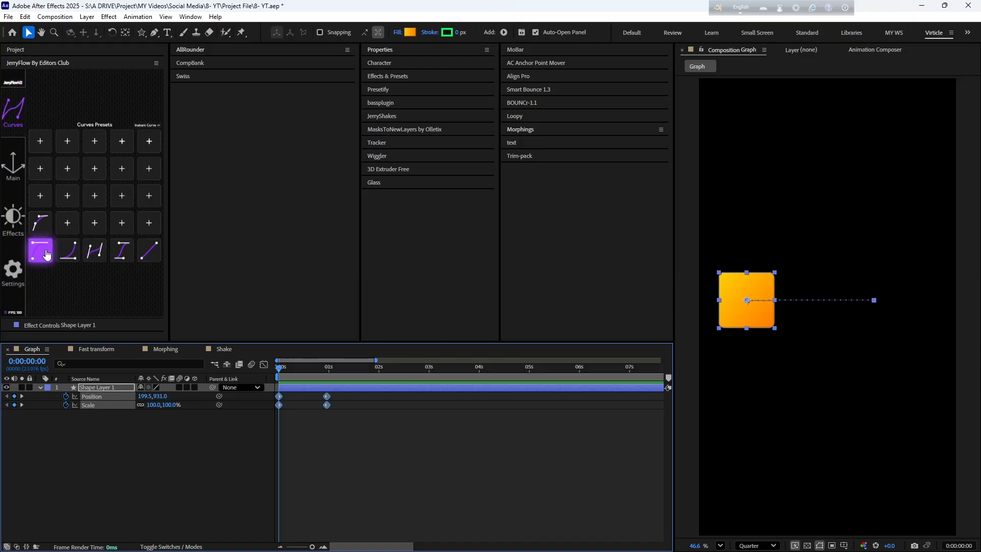
pyautogui.click(45, 254)
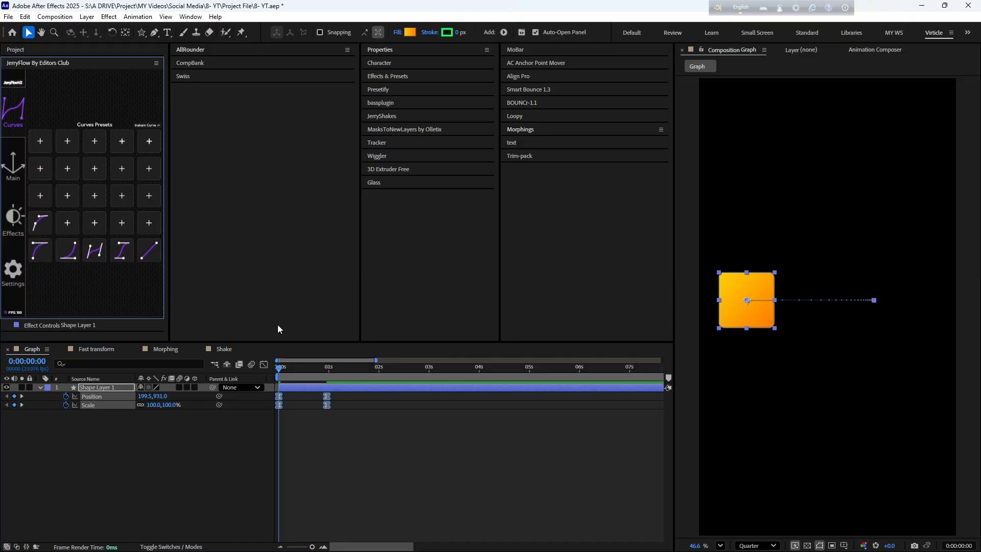
pyautogui.click(300, 430)
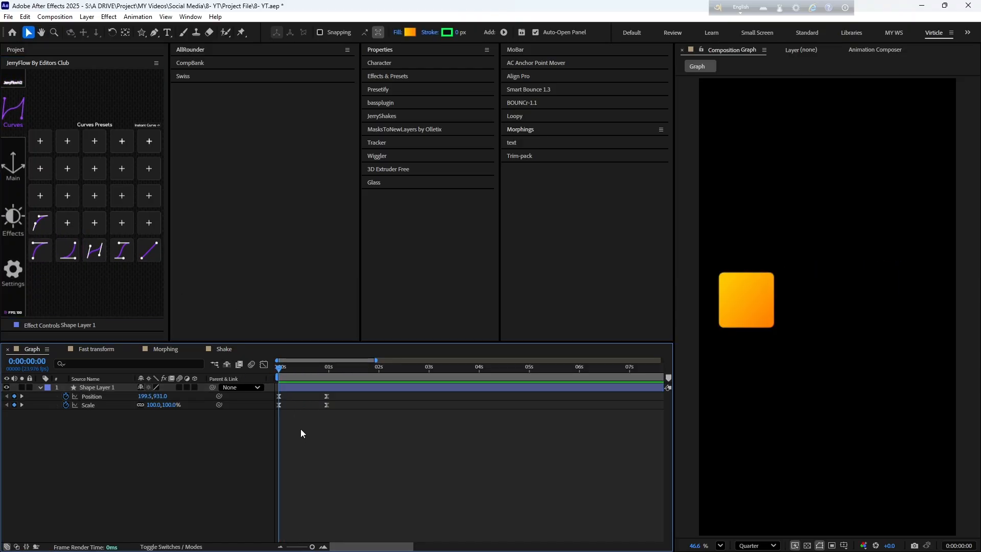
pyautogui.moveTo(302, 367); pyautogui.dragTo(263, 368)
pyautogui.scroll(1, 292, 368)
pyautogui.press('space')
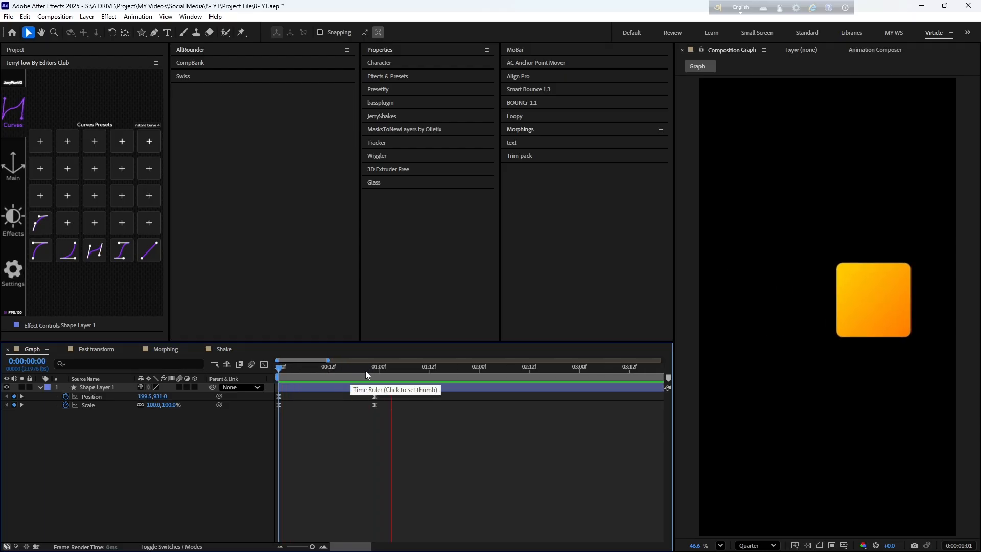
pyautogui.moveTo(286, 366); pyautogui.dragTo(358, 374)
pyautogui.press('space')
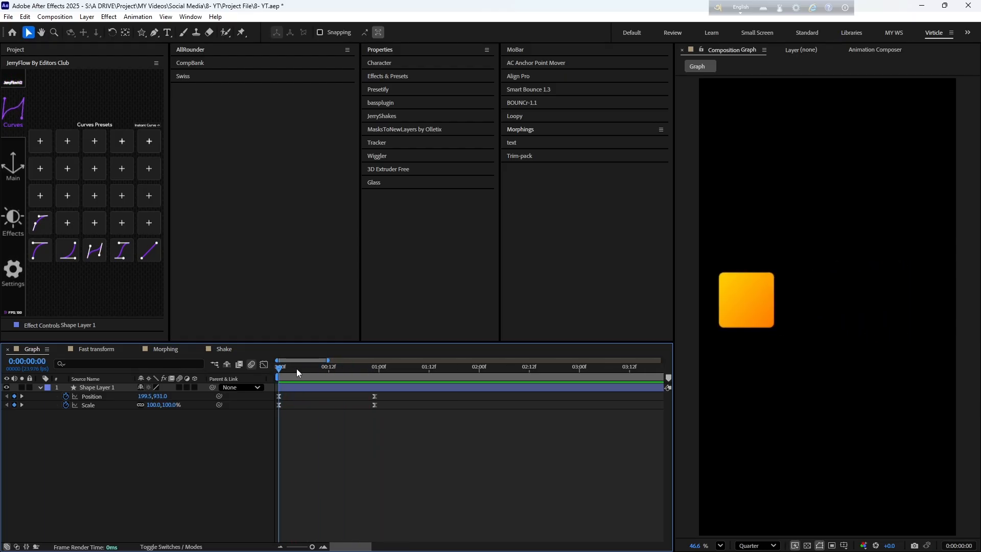
pyautogui.press('space')
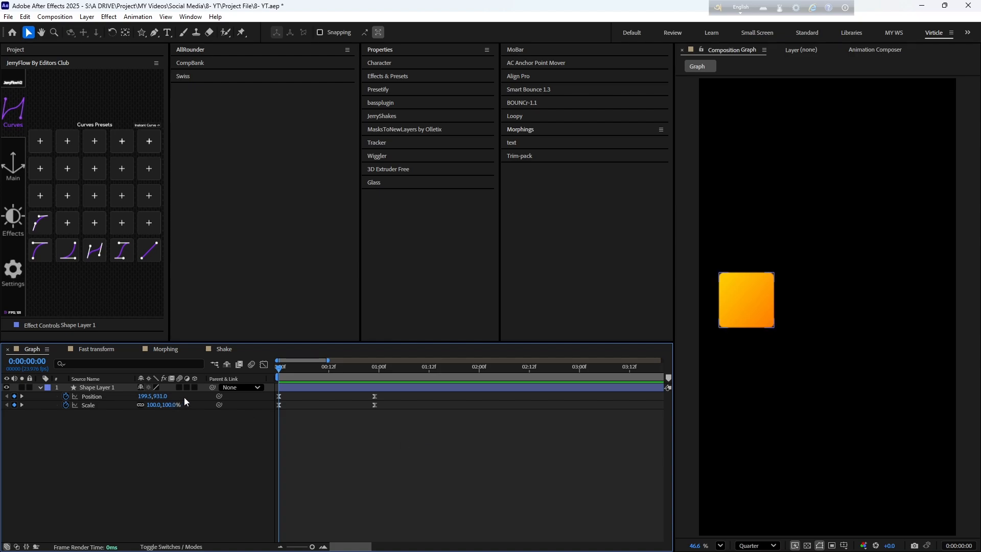
# Enable motion blur on the square's shape layer and preview the animation
pyautogui.click(179, 387)
pyautogui.press('space')
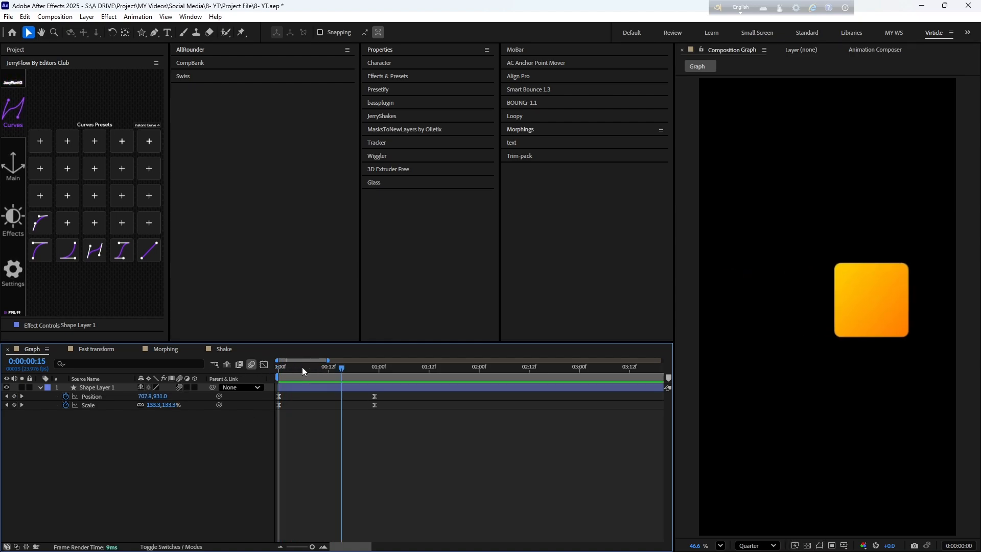
pyautogui.press('space')
# Apply the slow-start, fast-end curve preset to all Position and Scale keyframes and play back the motion
pyautogui.moveTo(407, 436)
pyautogui.mouseDown()
pyautogui.moveTo(258, 403)
pyautogui.moveTo(256, 388)
pyautogui.mouseUp()
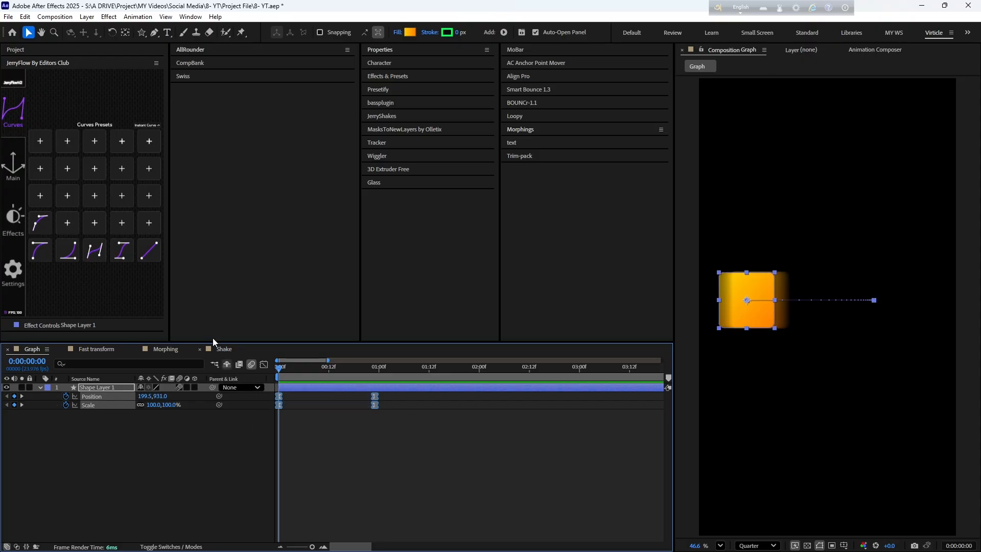
pyautogui.click(69, 254)
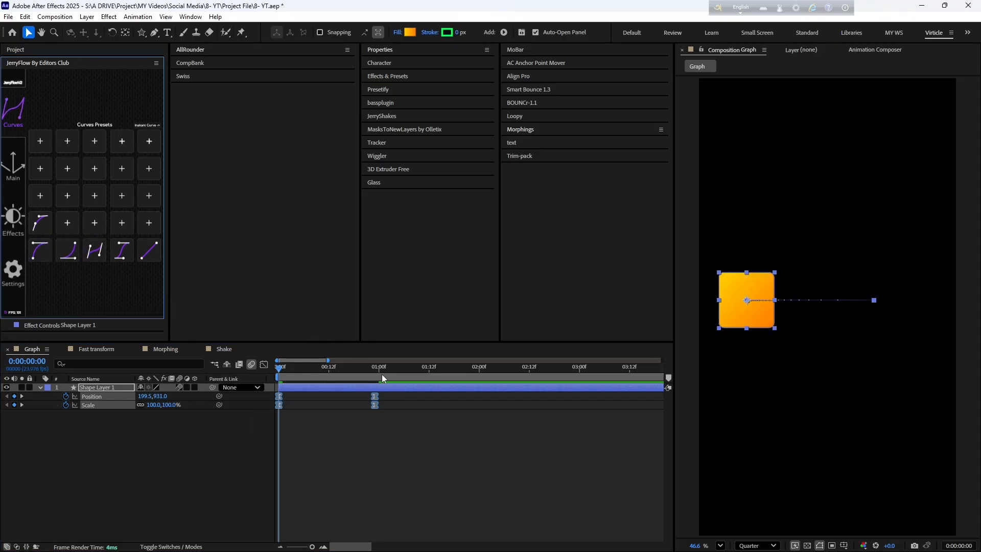
pyautogui.click(331, 376)
pyautogui.press('space')
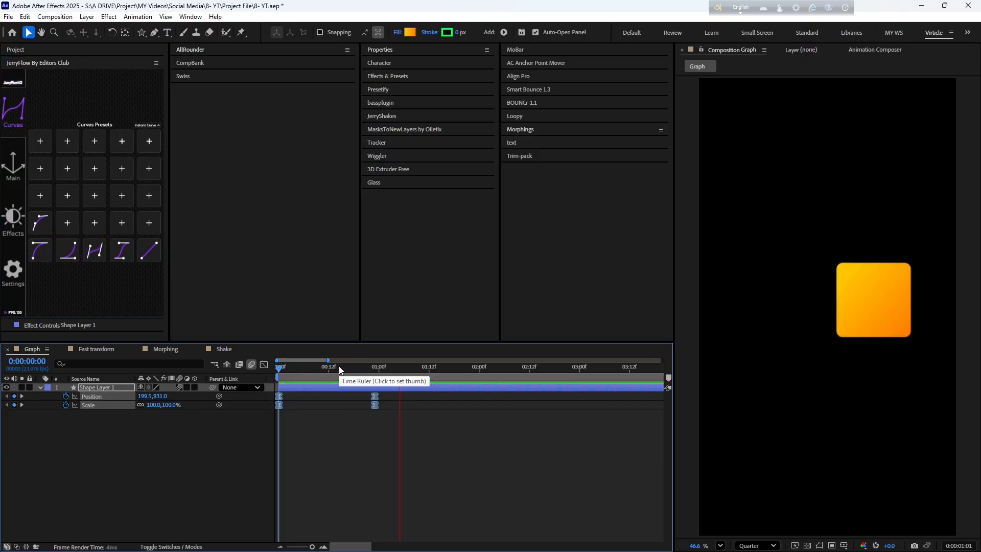
pyautogui.press('space')
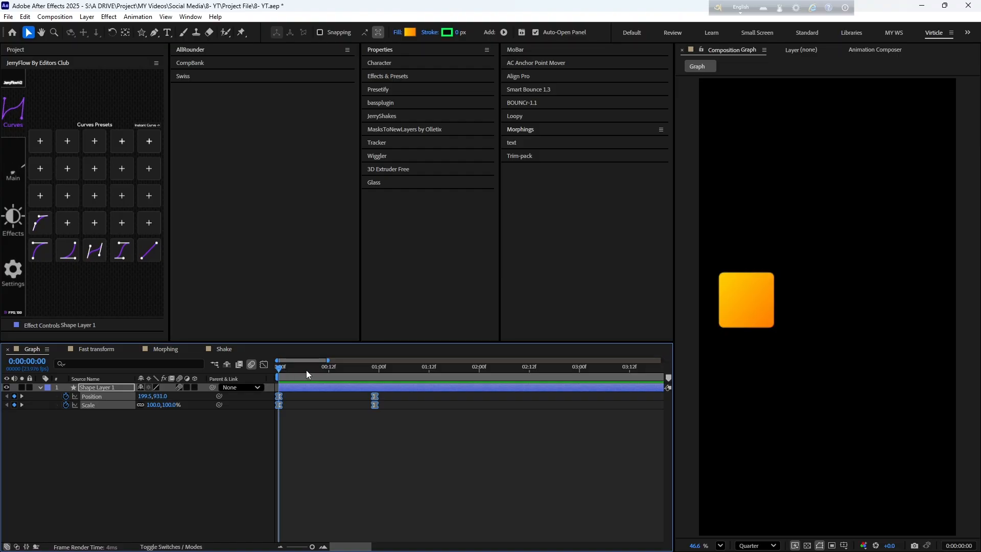
pyautogui.press('space')
pyautogui.press('space')
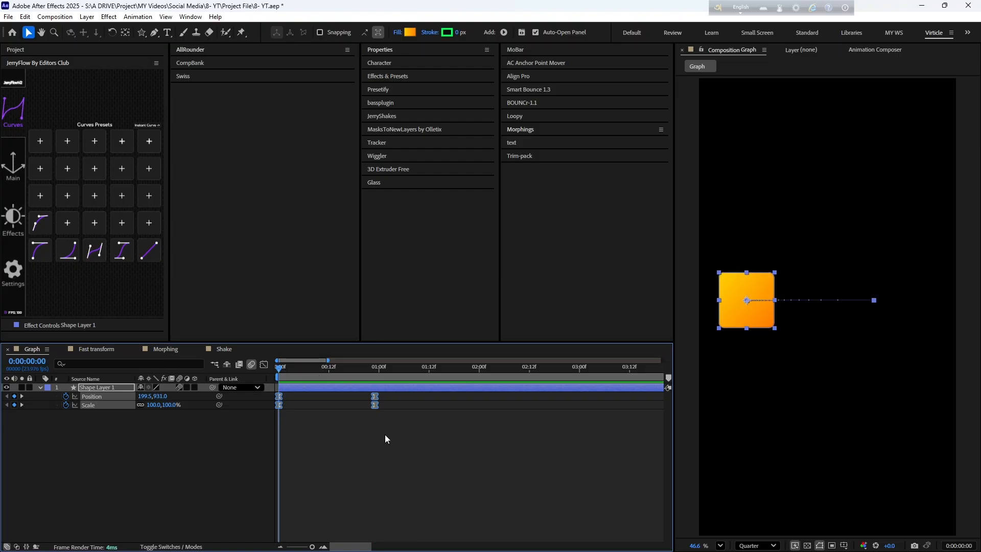
# Apply the S-shaped ease-in-and-out curve preset to the selected Position and Scale keyframes and preview it
pyautogui.click(122, 251)
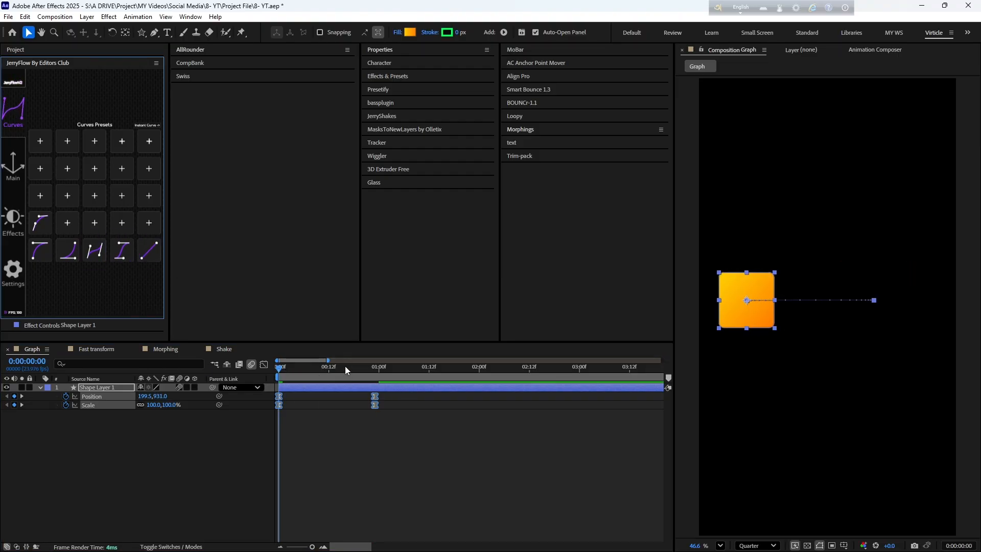
pyautogui.press('space')
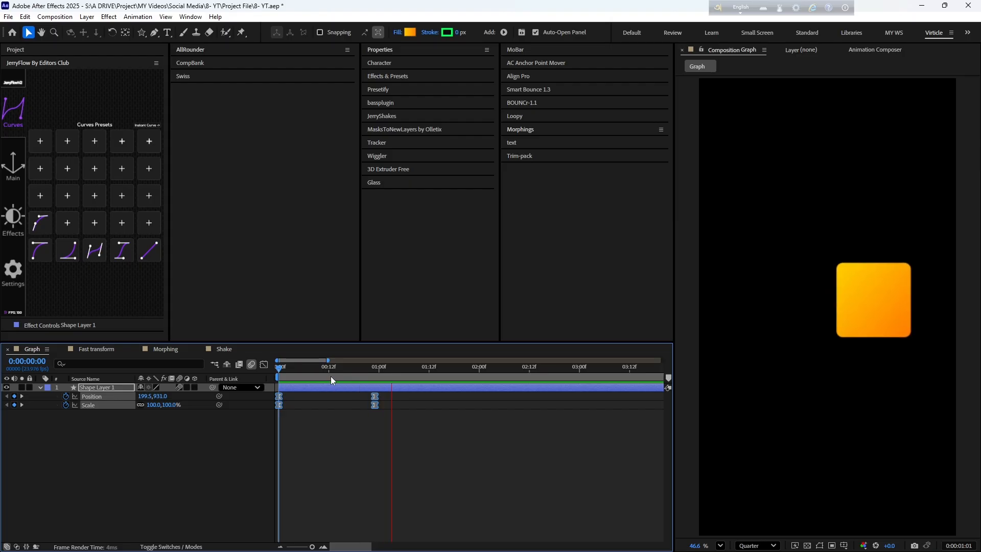
pyautogui.press('space')
pyautogui.press('space')
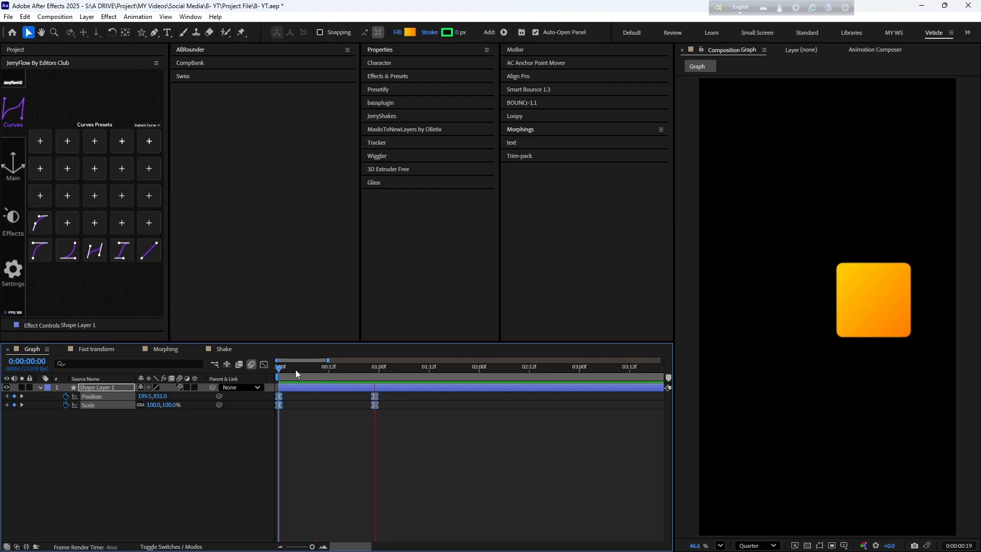
pyautogui.press('space')
pyautogui.press('space')
pyautogui.press('space')
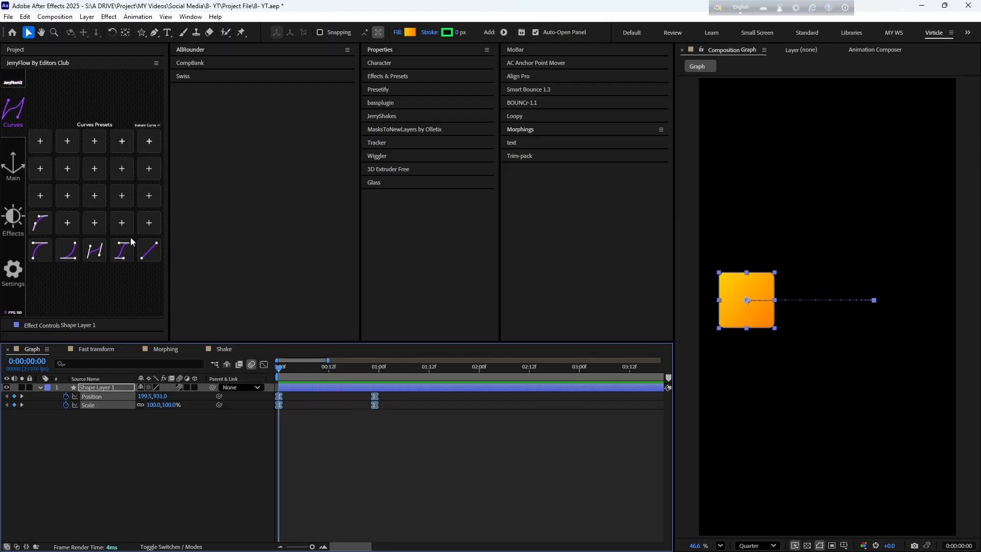
# Shape a custom Instant Curve with values 0.00, 0.66, 0.24, 0.75 and apply it to the selected keyframes
pyautogui.click(154, 126)
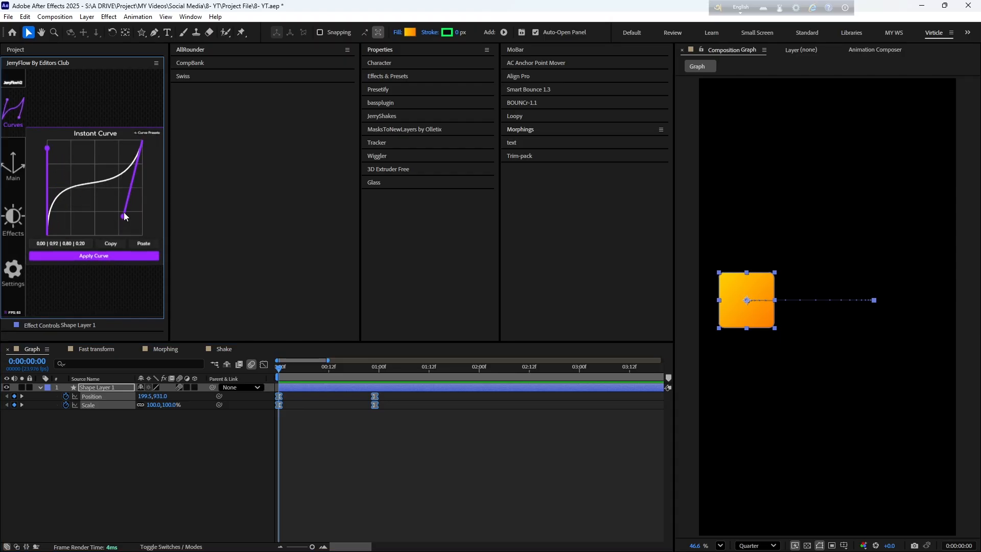
pyautogui.moveTo(49, 153); pyautogui.dragTo(45, 173)
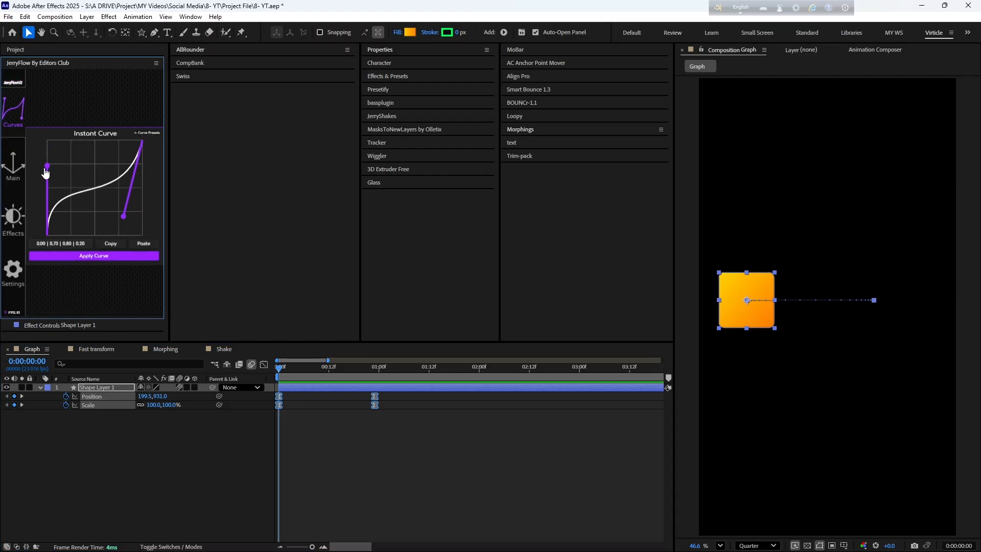
pyautogui.moveTo(123, 218); pyautogui.dragTo(70, 162)
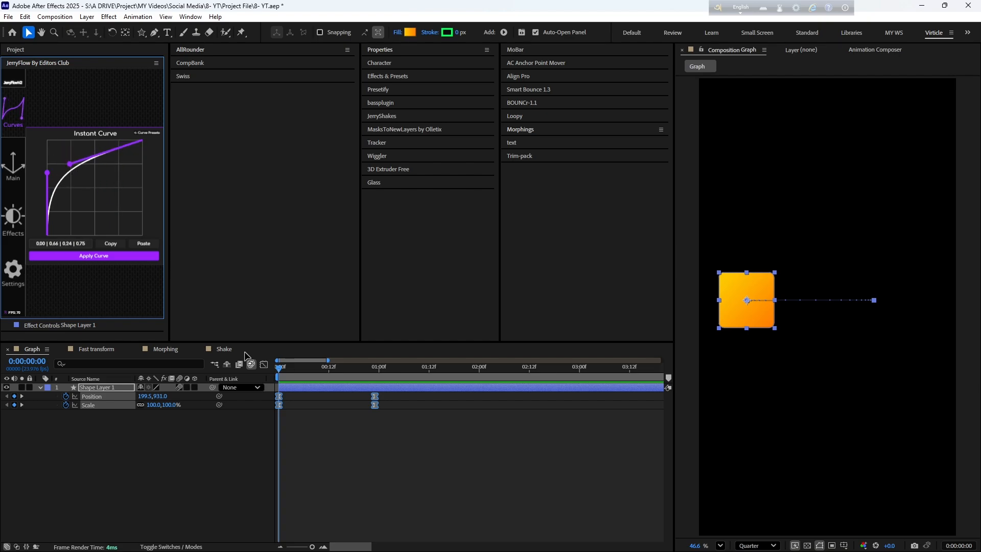
pyautogui.click(87, 256)
# Play back the square's animation several times from the start to examine the custom curve's easing
pyautogui.click(317, 364)
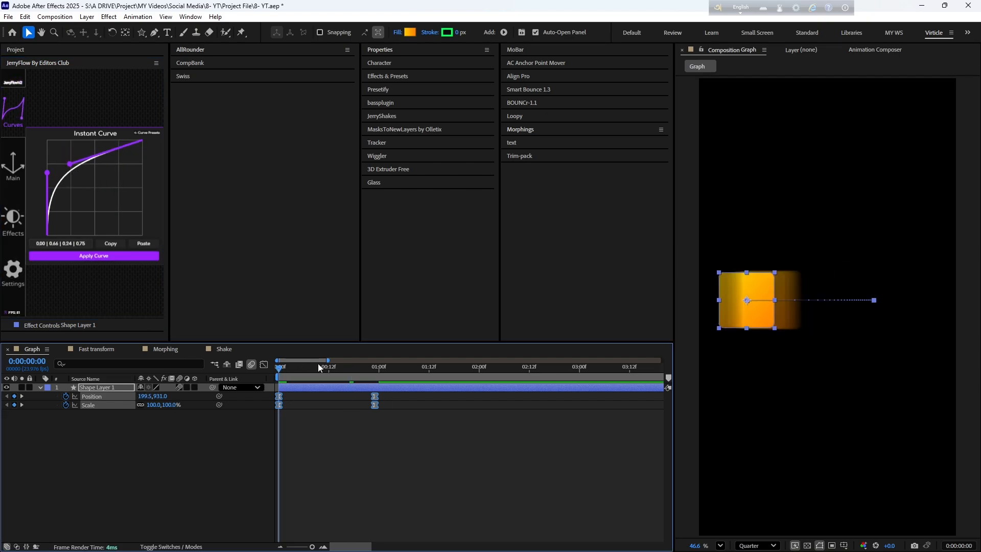
pyautogui.press('space')
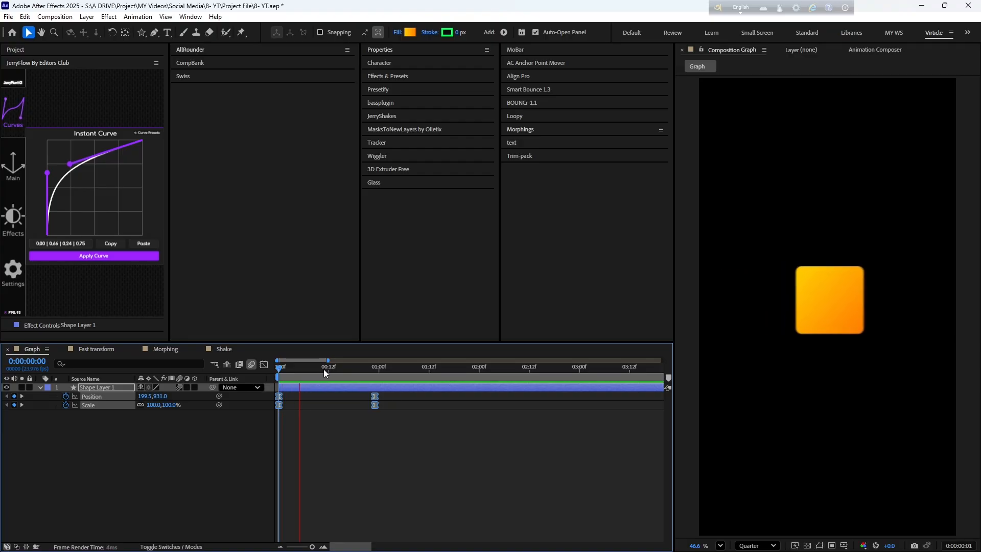
pyautogui.moveTo(281, 376); pyautogui.dragTo(277, 376)
pyautogui.press('space')
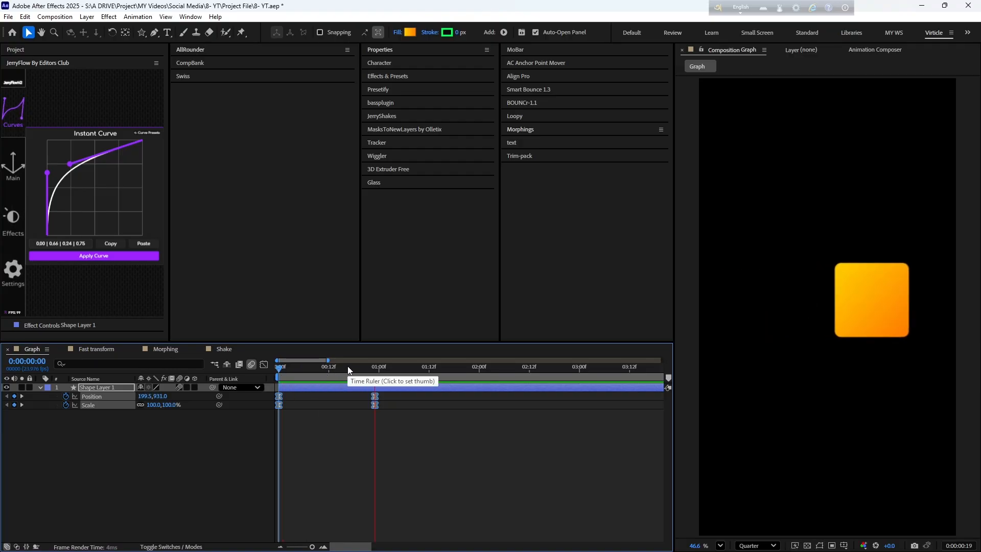
pyautogui.moveTo(348, 366); pyautogui.dragTo(276, 372)
pyautogui.press('space')
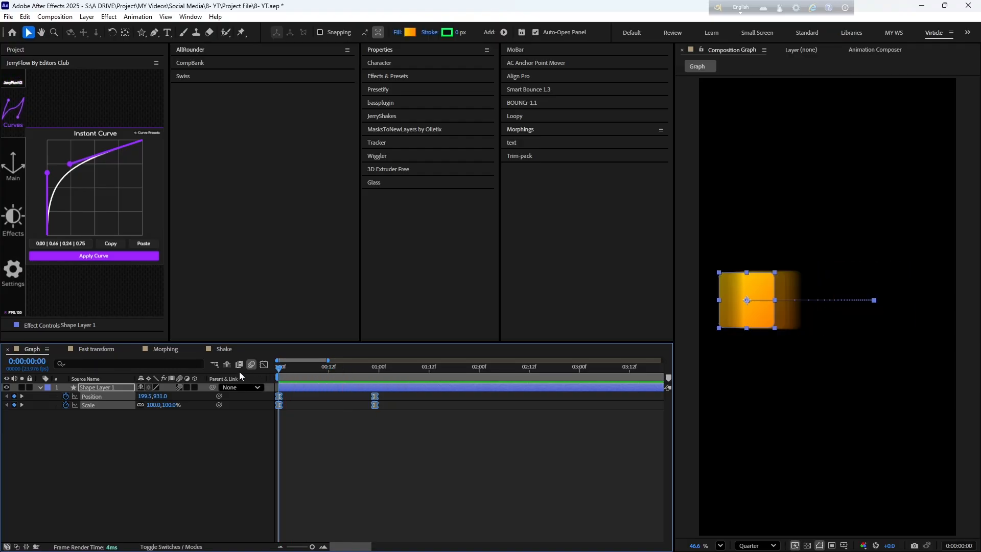
pyautogui.press('space')
pyautogui.press('space')
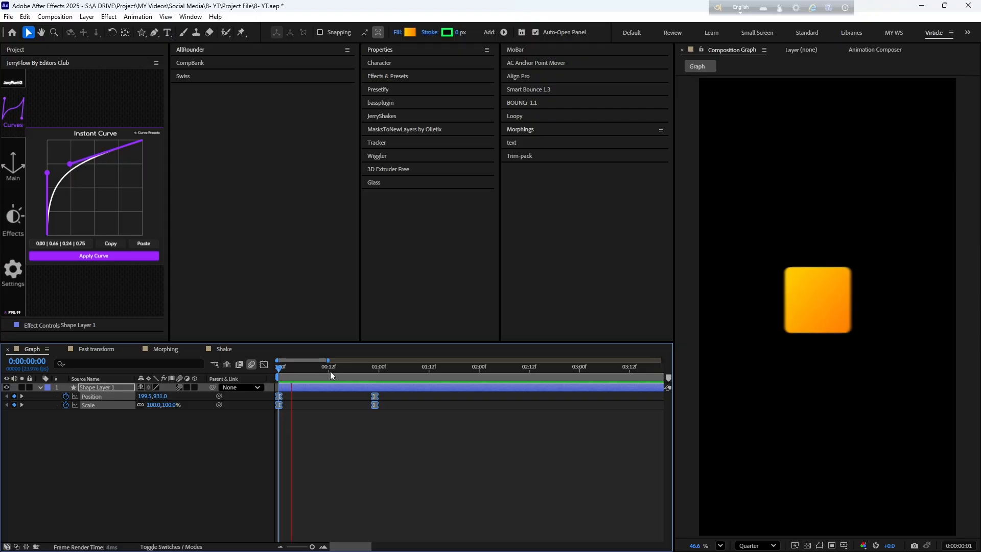
pyautogui.press('space')
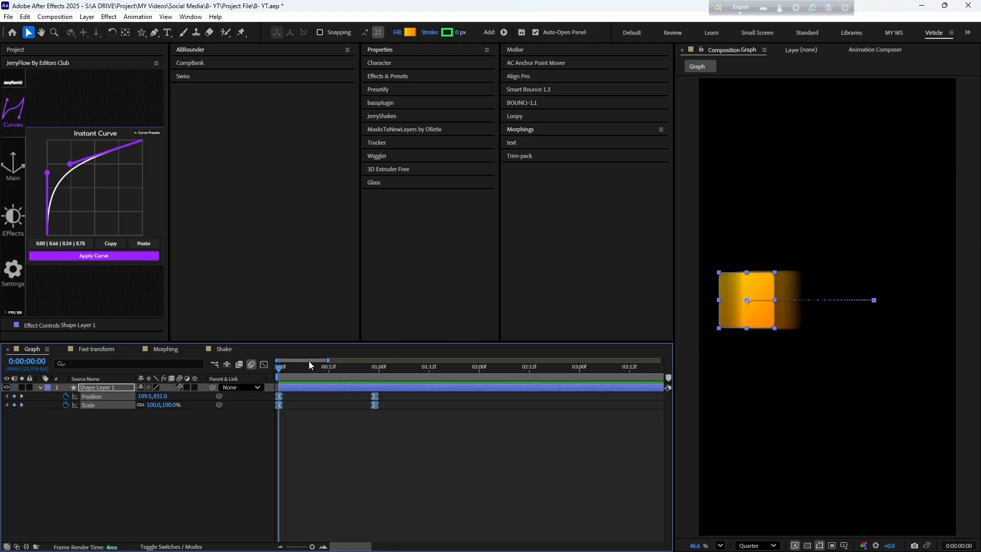
pyautogui.press('space')
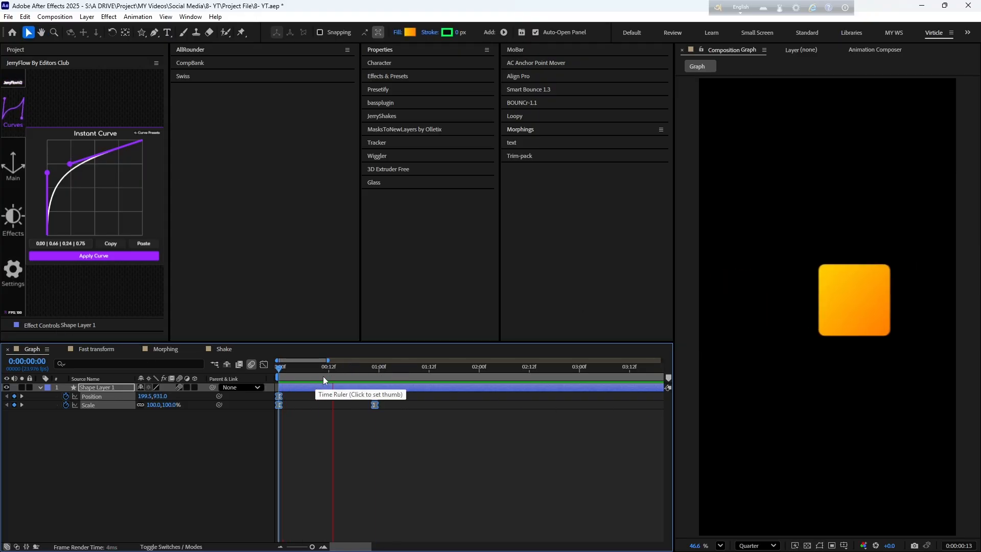
pyautogui.press('space')
pyautogui.press('space')
pyautogui.press('space')
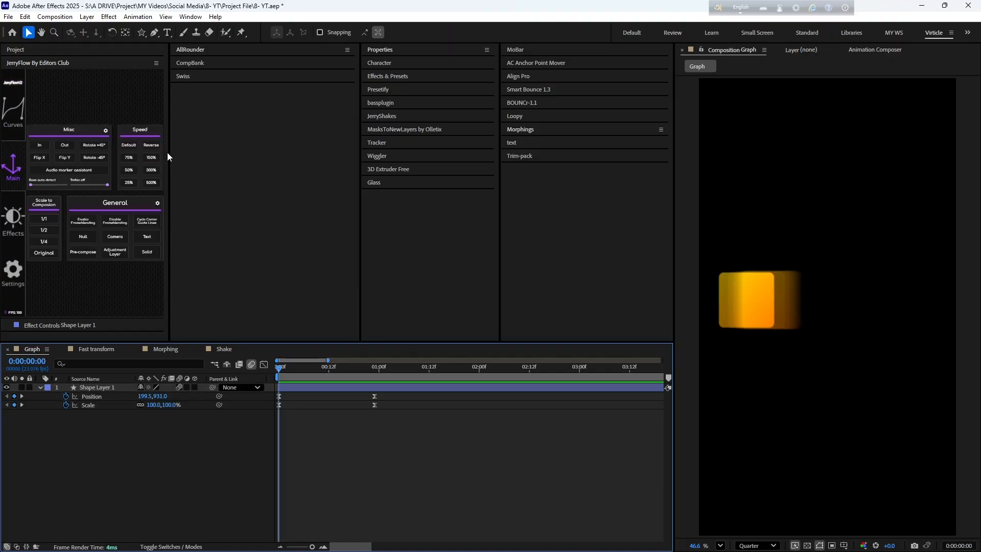
# Slow the square's shape layer to 75% speed with JerryFlow in a widened panel and preview the animation
pyautogui.moveTo(170, 144); pyautogui.dragTo(241, 144)
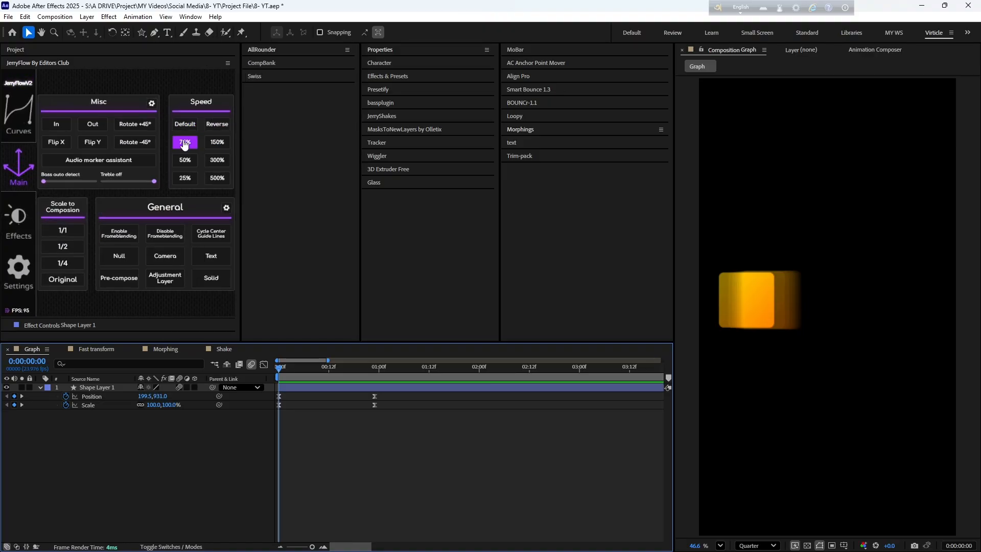
pyautogui.click(186, 143)
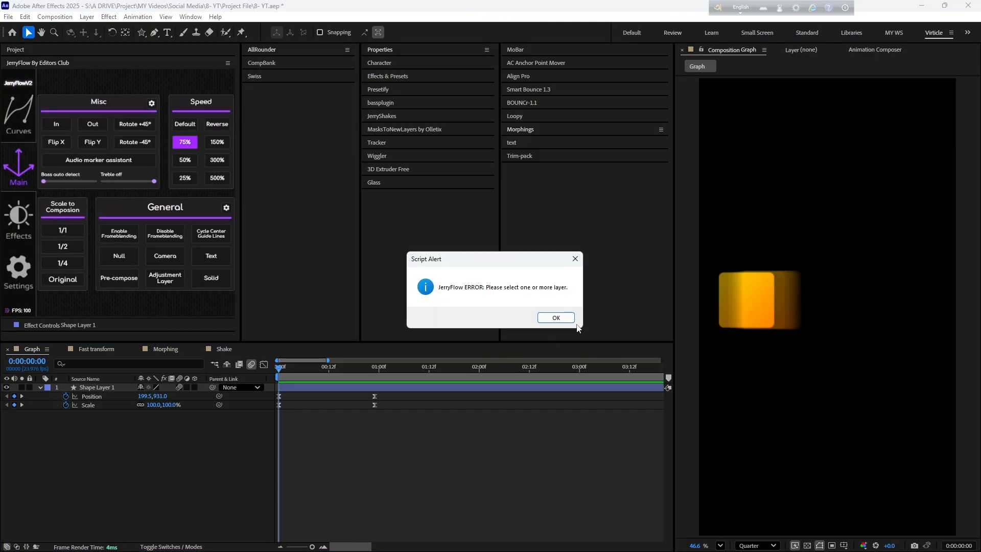
pyautogui.click(558, 322)
pyautogui.click(348, 387)
pyautogui.click(185, 142)
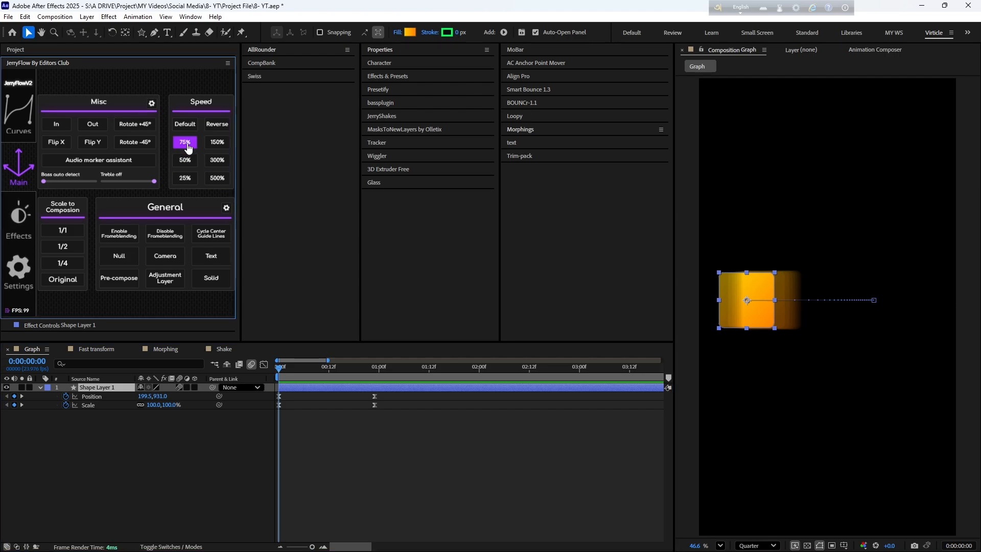
pyautogui.press('space')
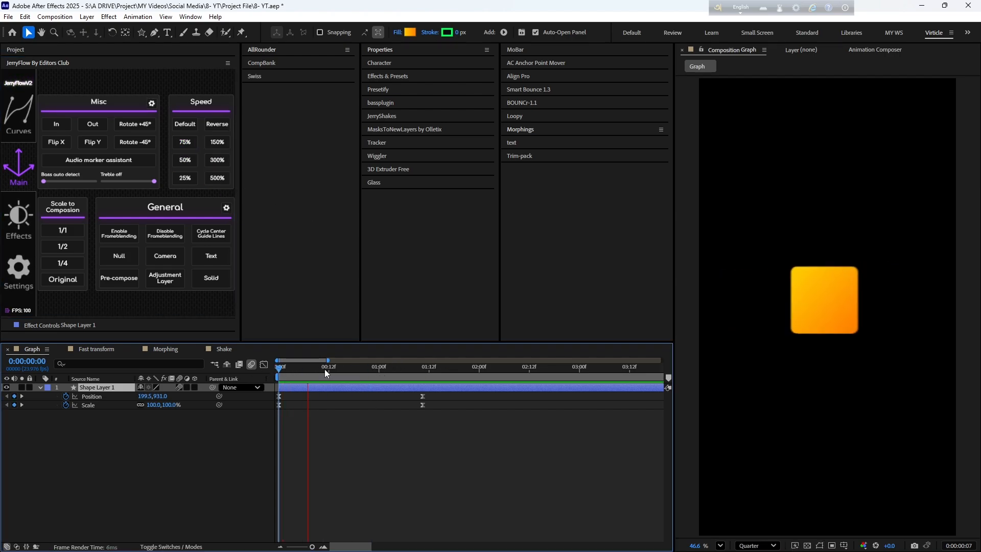
pyautogui.press('space')
pyautogui.scroll(-5, 416, 425)
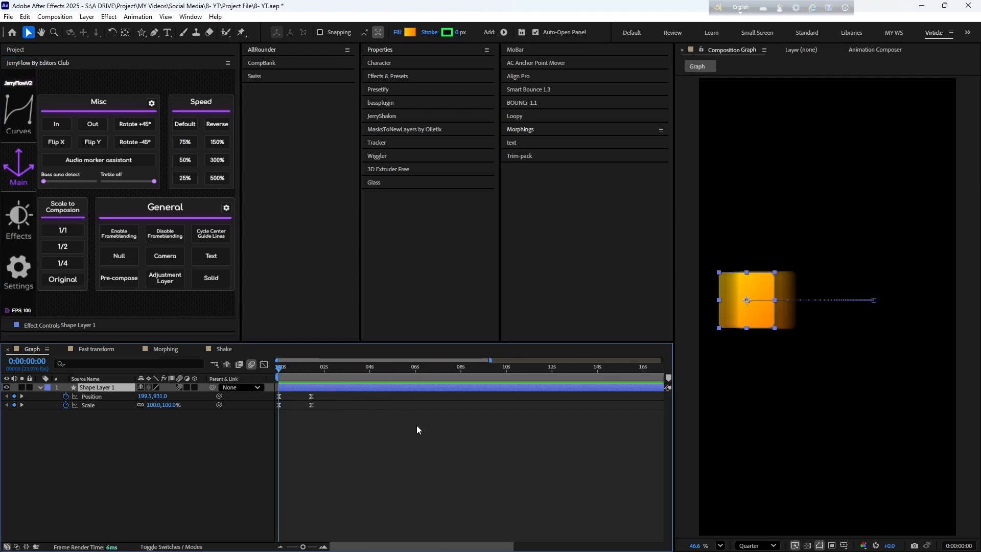
pyautogui.press('space')
pyautogui.press('space')
# Select all Position and Scale keyframes of the square and apply the 25% speed option
pyautogui.moveTo(315, 420); pyautogui.dragTo(270, 393)
pyautogui.click(187, 181)
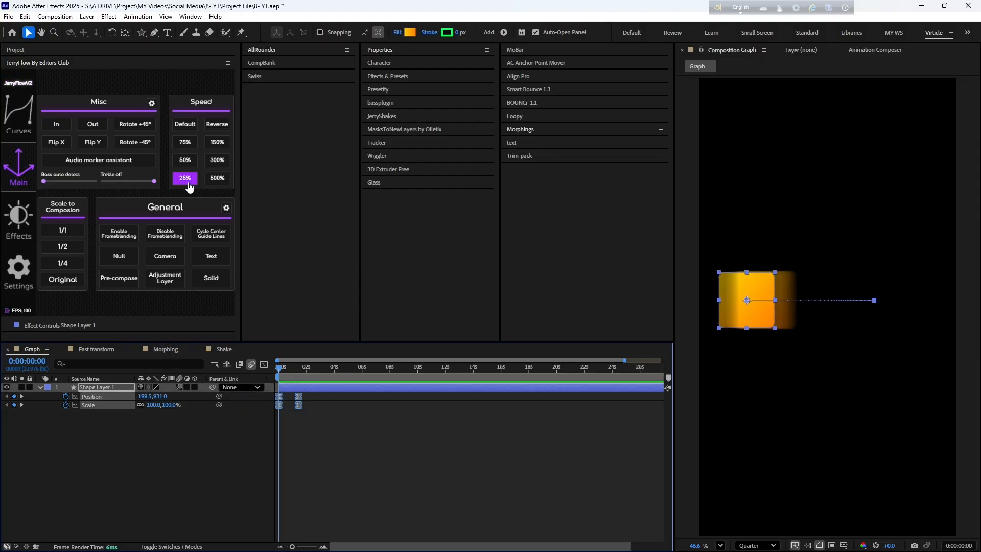
# Preview the square at 25% speed, then apply the 500% speed option and preview it again
pyautogui.press('space')
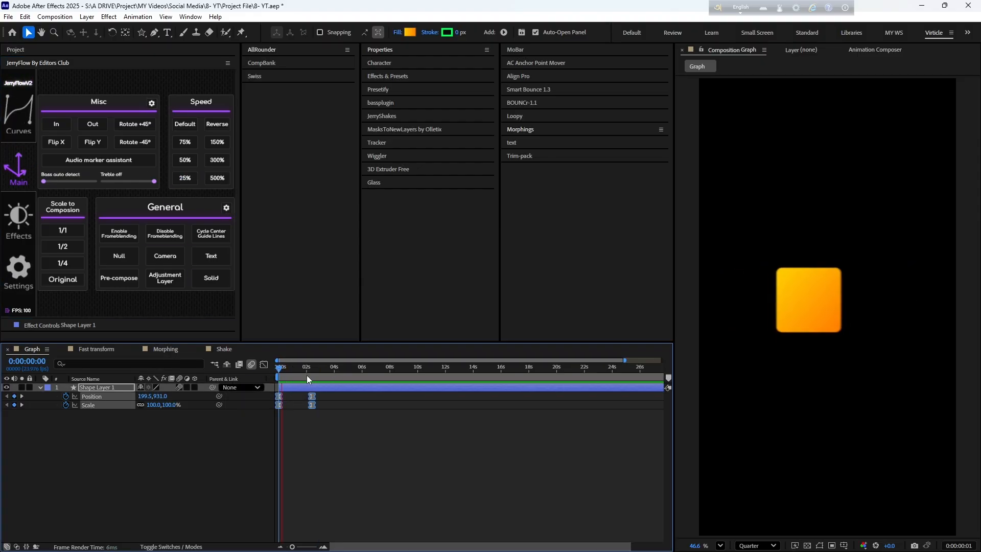
pyautogui.click(251, 365)
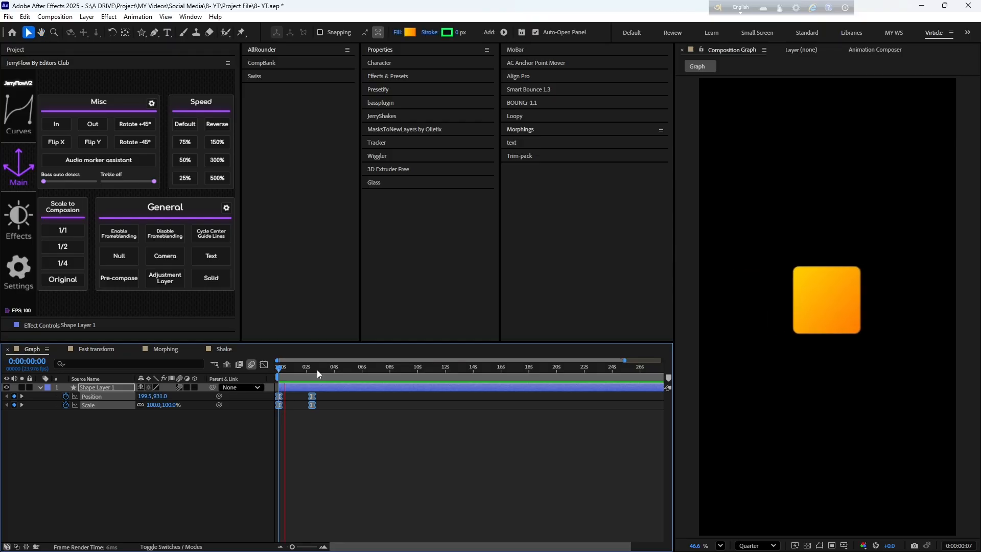
pyautogui.click(217, 179)
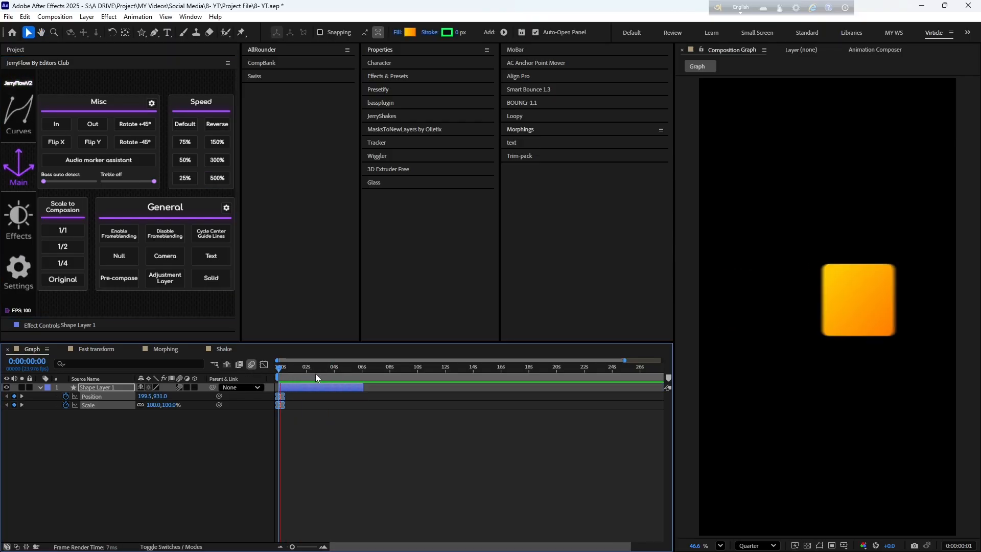
pyautogui.press('space')
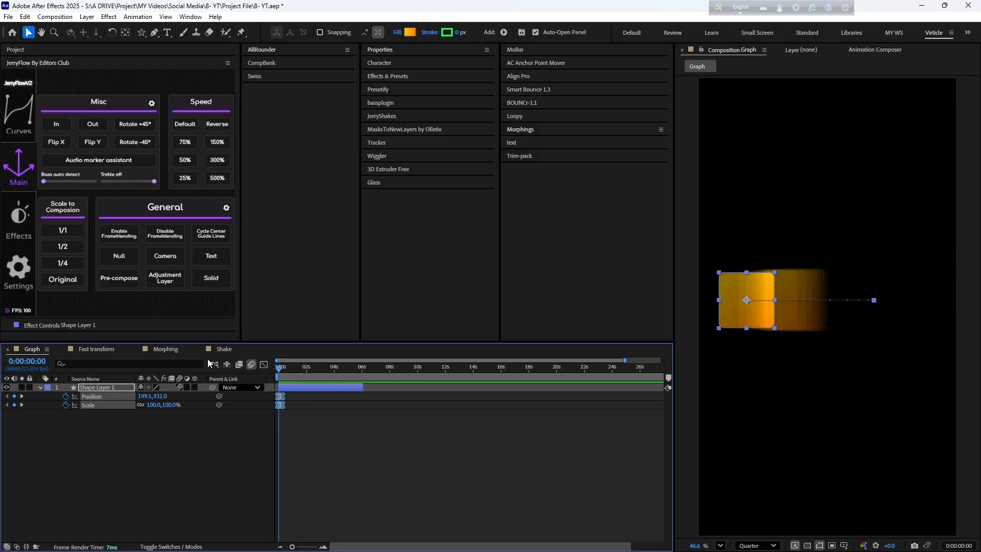
# Restore the square's default speed, reverse its keyframes and preview the reversed animation from 0:00:28:22
pyautogui.click(186, 132)
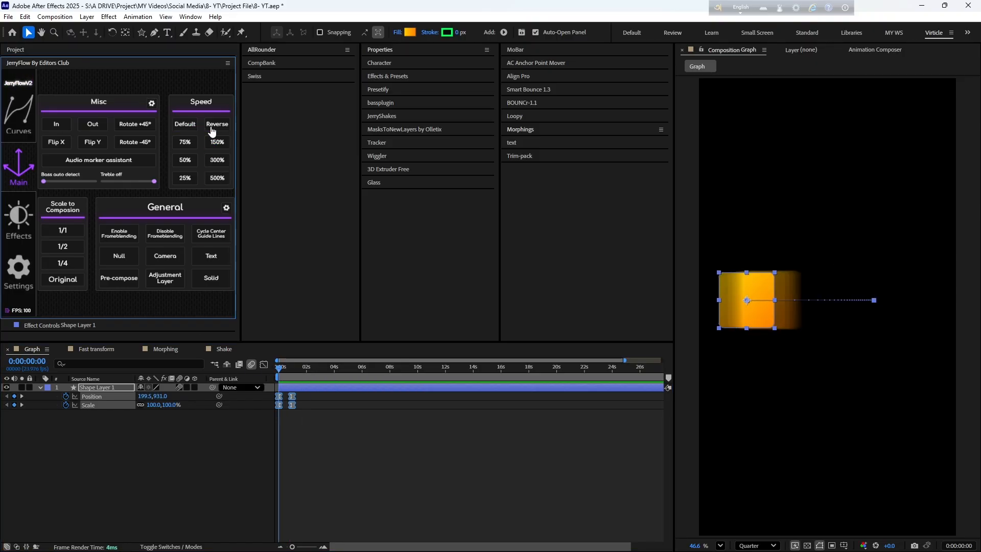
pyautogui.click(222, 127)
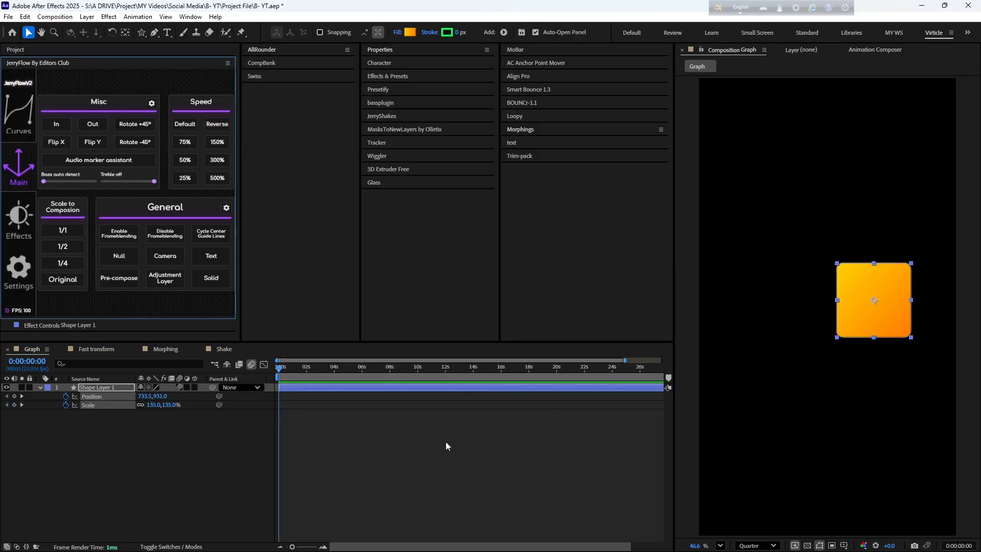
pyautogui.scroll(-1, 435, 434)
pyautogui.moveTo(629, 377); pyautogui.dragTo(643, 377)
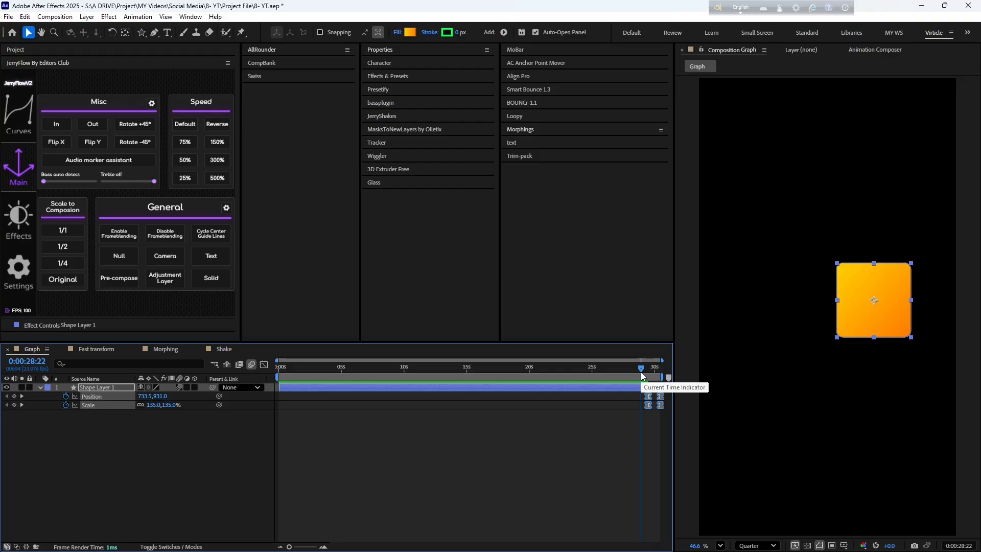
pyautogui.press('space')
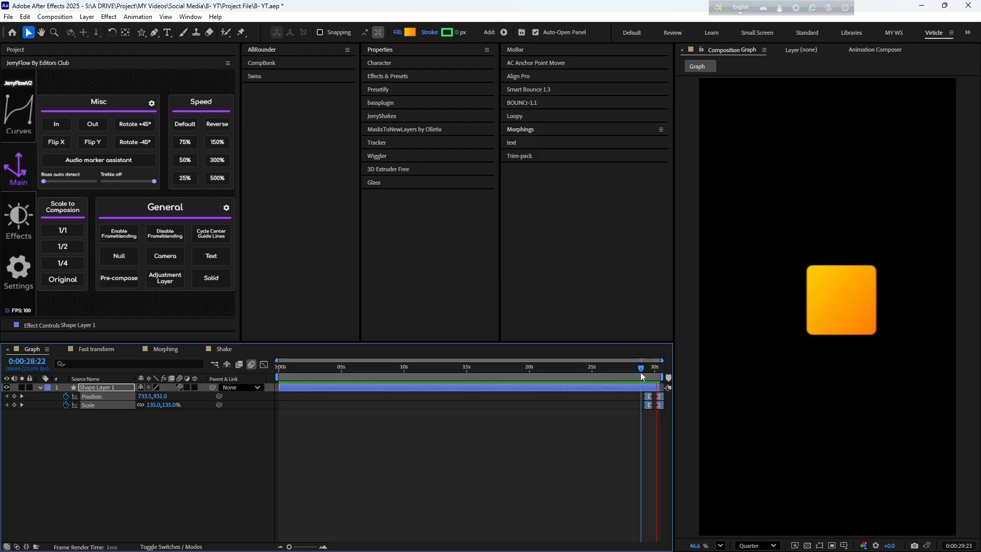
# Return to the composition's start and add a null, a camera, a JerryFlow text layer and a white FFFFFF solid
pyautogui.moveTo(659, 368); pyautogui.dragTo(570, 363)
pyautogui.press('Home')
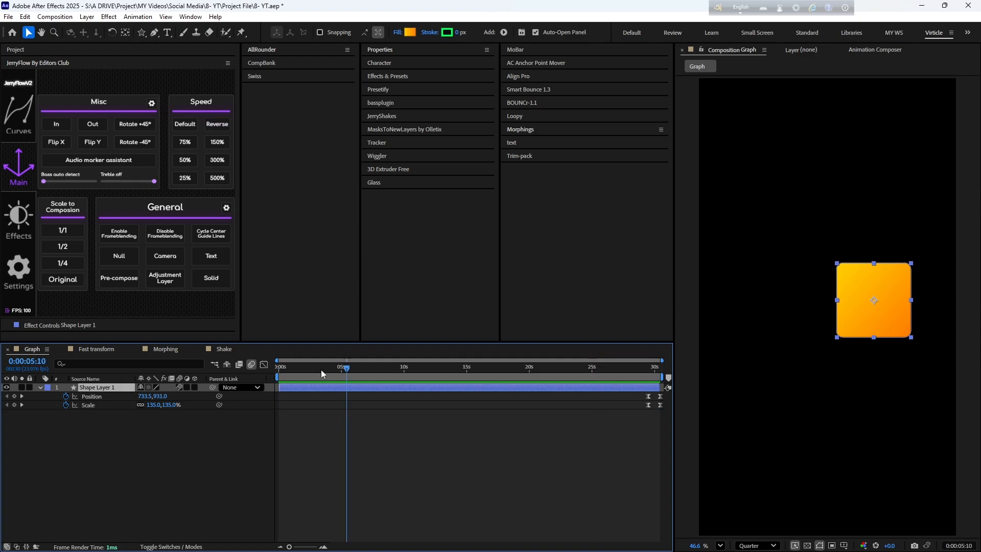
pyautogui.click(124, 254)
pyautogui.click(163, 257)
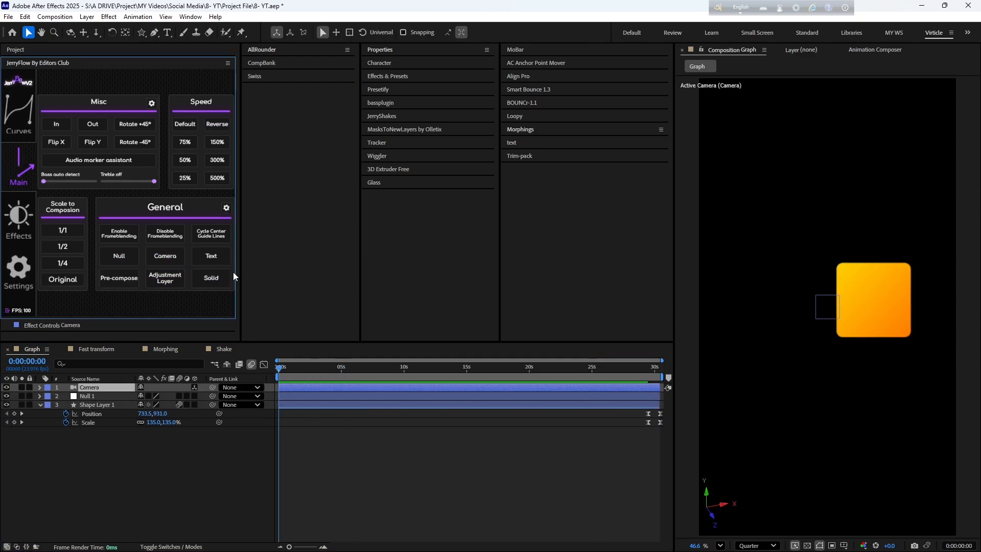
pyautogui.click(225, 264)
pyautogui.click(212, 279)
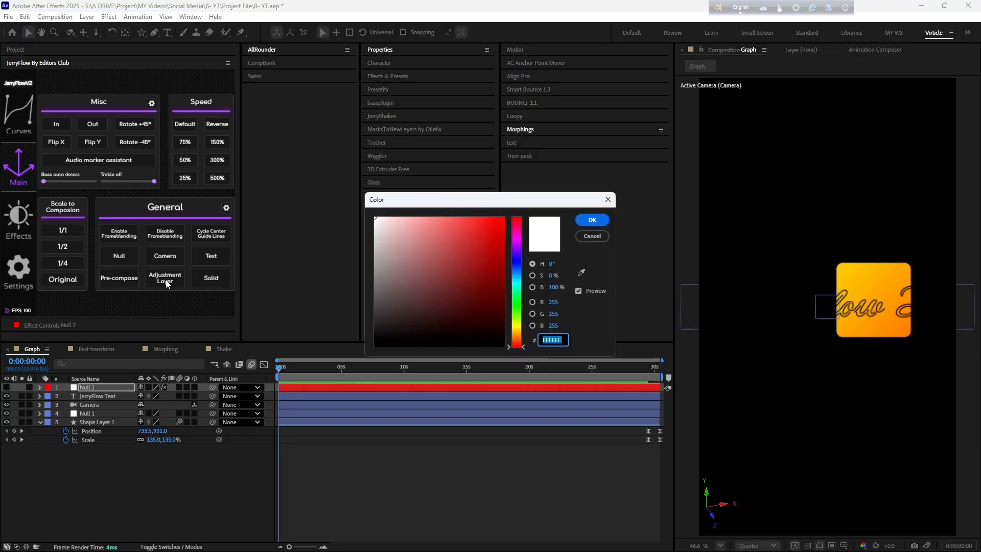
pyautogui.click(588, 221)
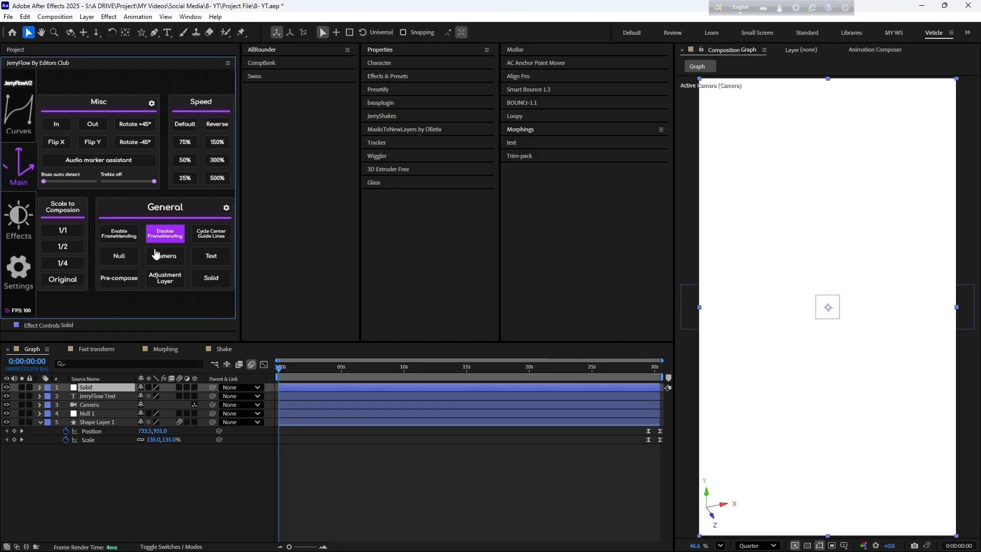
# Add an adjustment layer with JerryFlow and pre-compose all the layers beneath it
pyautogui.click(164, 278)
pyautogui.moveTo(91, 483); pyautogui.dragTo(104, 394)
pyautogui.click(119, 278)
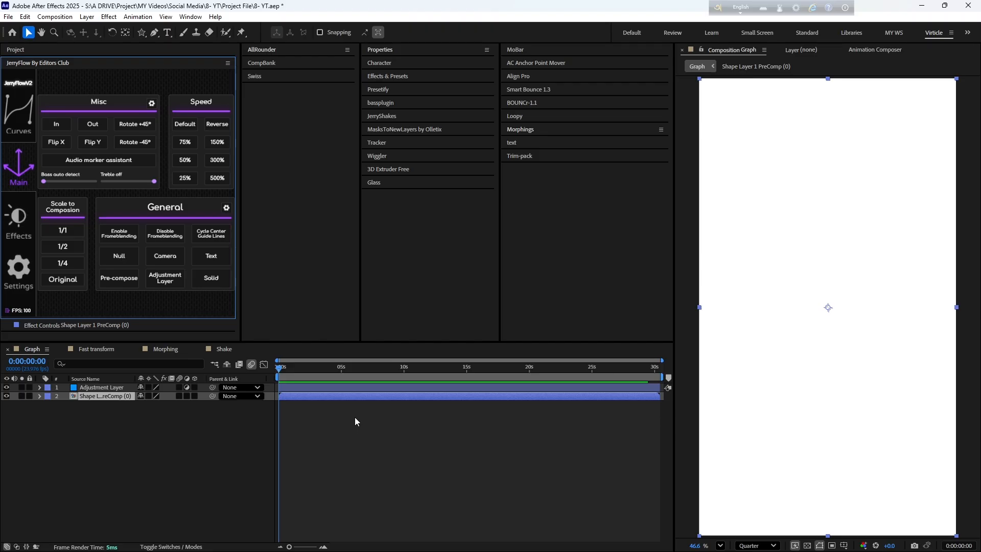
pyautogui.moveTo(111, 429); pyautogui.dragTo(94, 396)
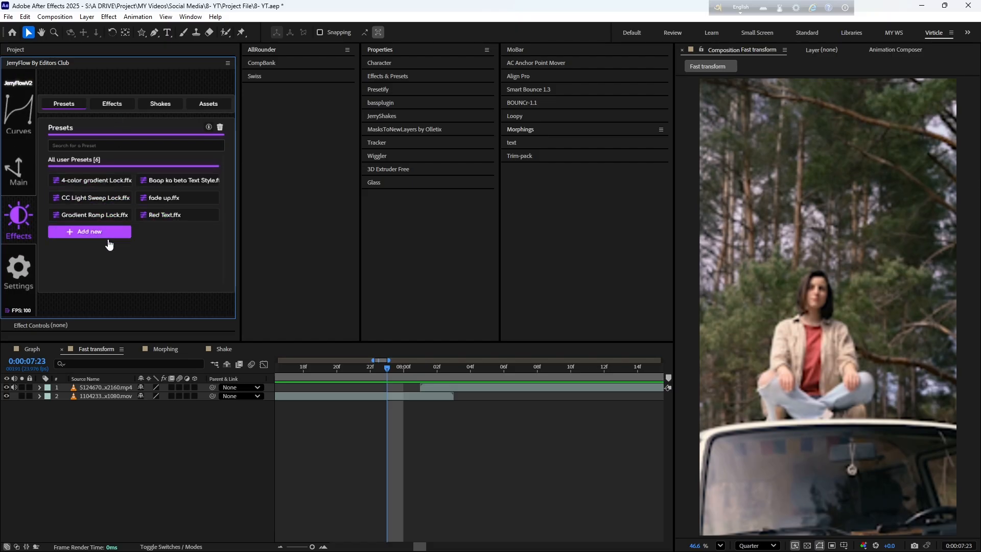
# Apply JerryFlow's Warp stabilizer to the 5124670_People_Person_3840x2160.mp4 clip and view it at 0:00:08:05
pyautogui.click(118, 109)
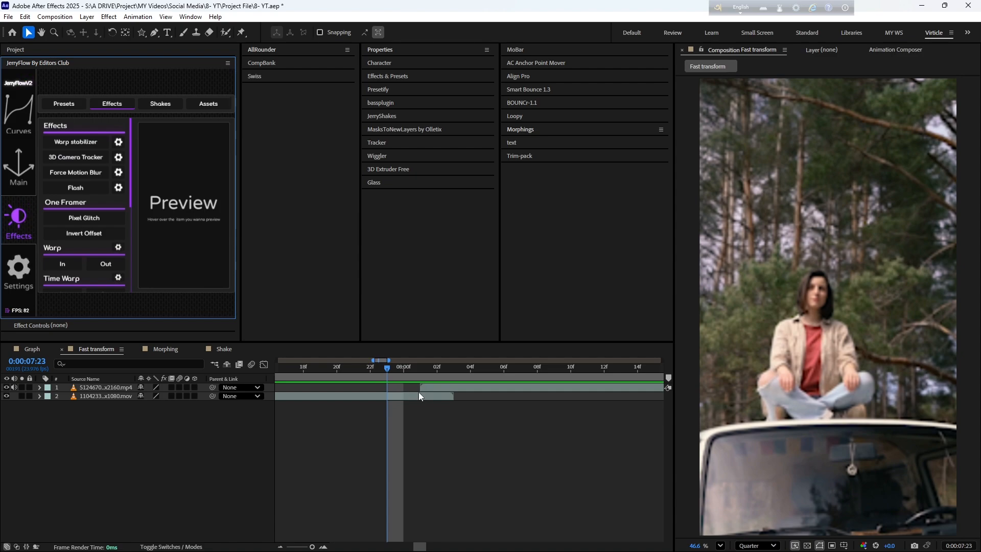
pyautogui.moveTo(404, 377); pyautogui.dragTo(459, 392)
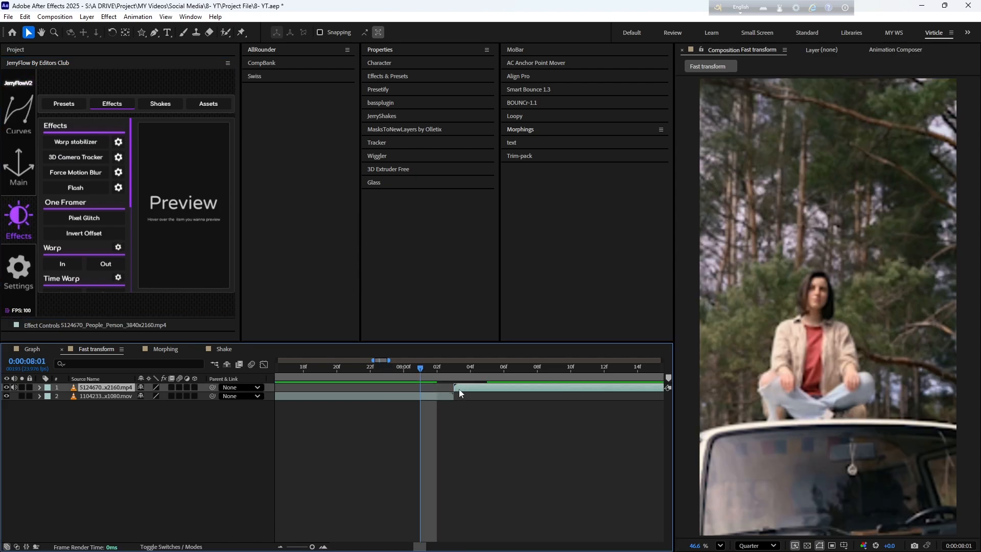
pyautogui.click(86, 143)
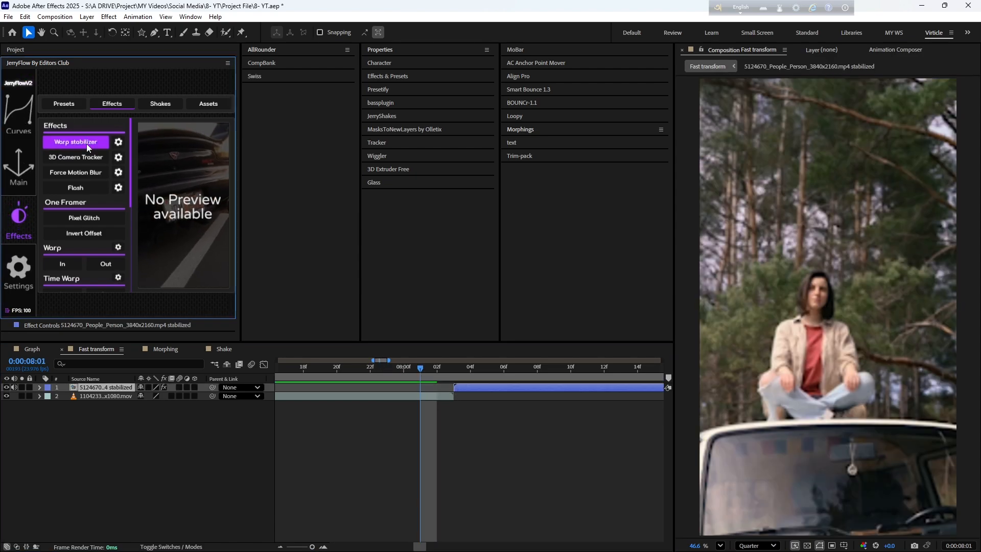
pyautogui.moveTo(459, 371); pyautogui.dragTo(485, 384)
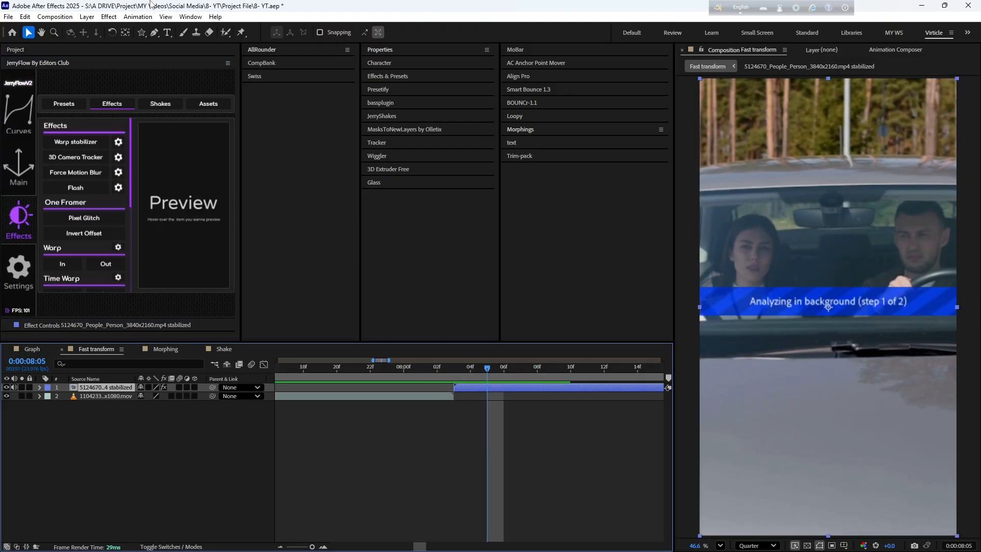
# Delete the Warp Stabilizer effect from the stabilized clip and return to JerryFlow's effects
pyautogui.click(100, 327)
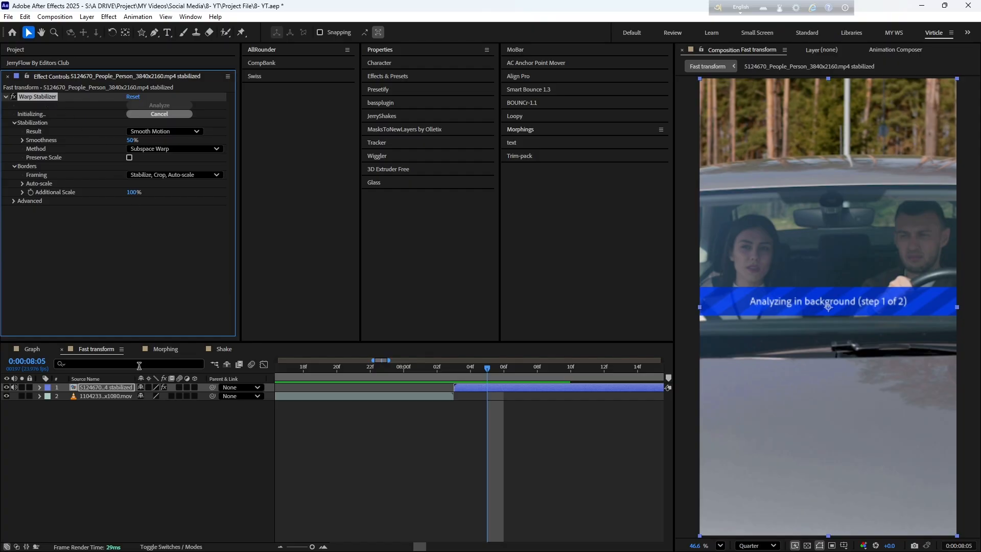
pyautogui.press('Delete')
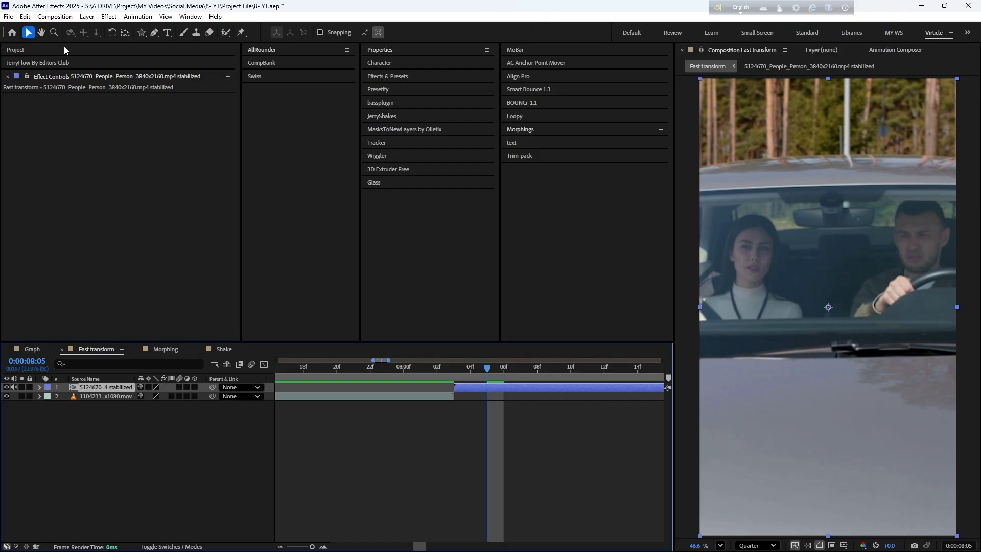
pyautogui.click(63, 64)
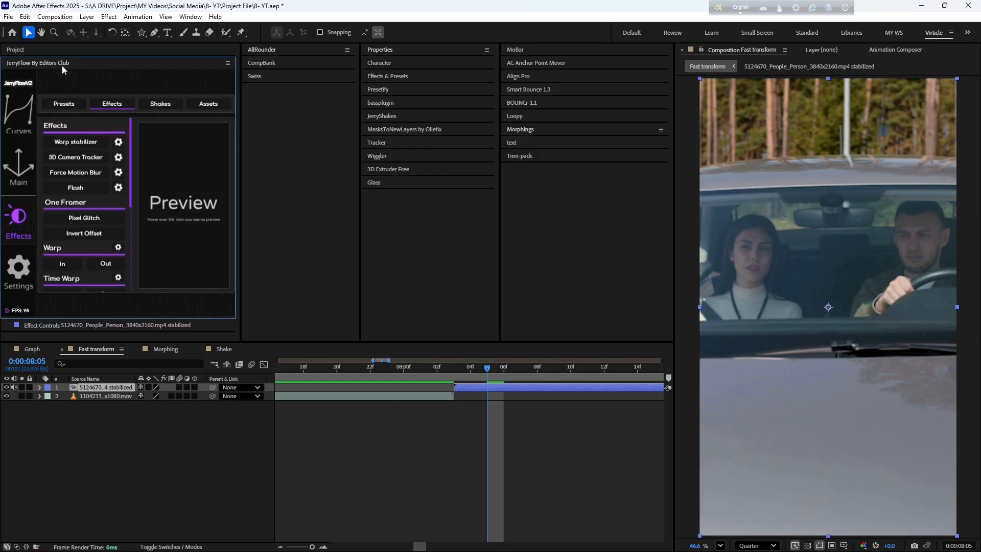
# Try JerryFlow's 3D Camera Tracker on the stabilized clip, then remove the effect and deselect the clip
pyautogui.click(79, 159)
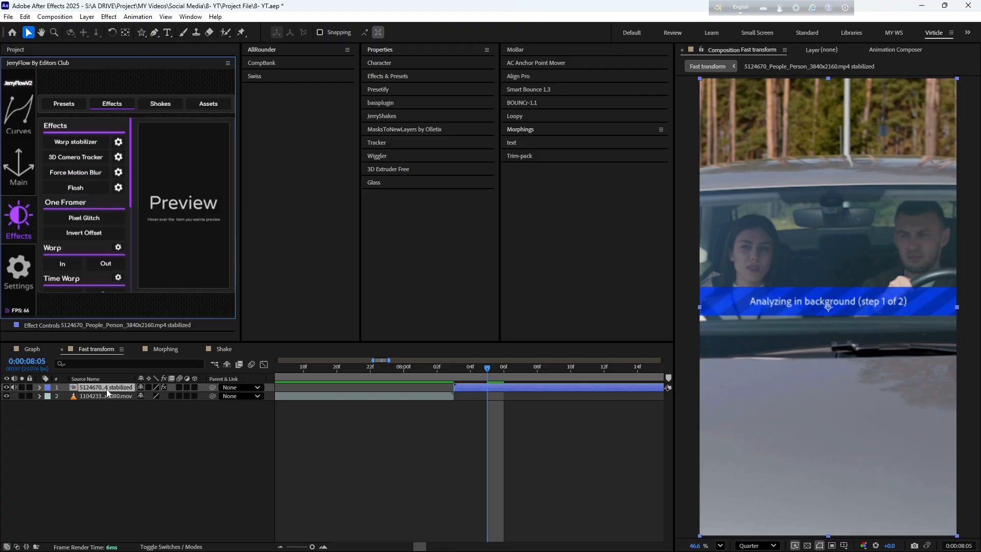
pyautogui.click(55, 64)
pyautogui.click(54, 75)
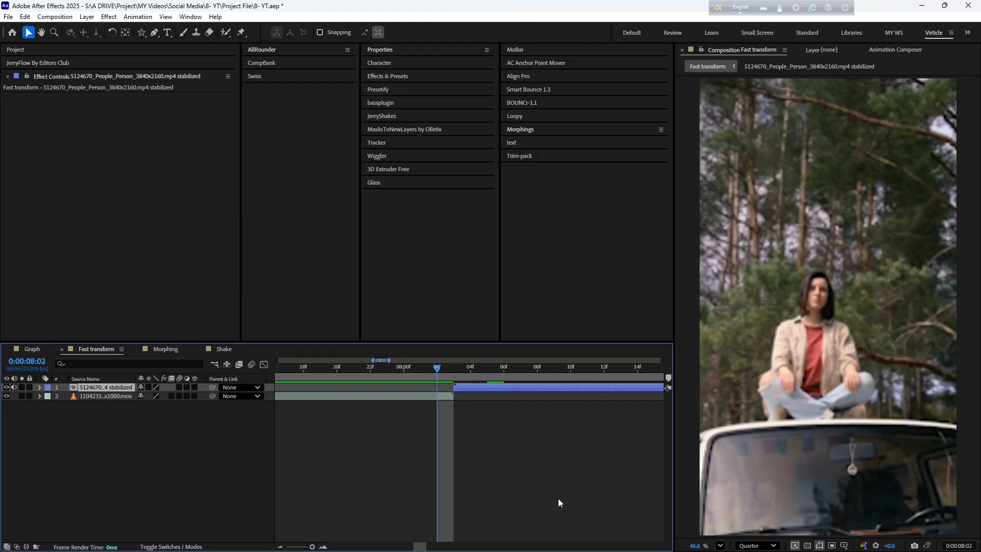
pyautogui.click(557, 497)
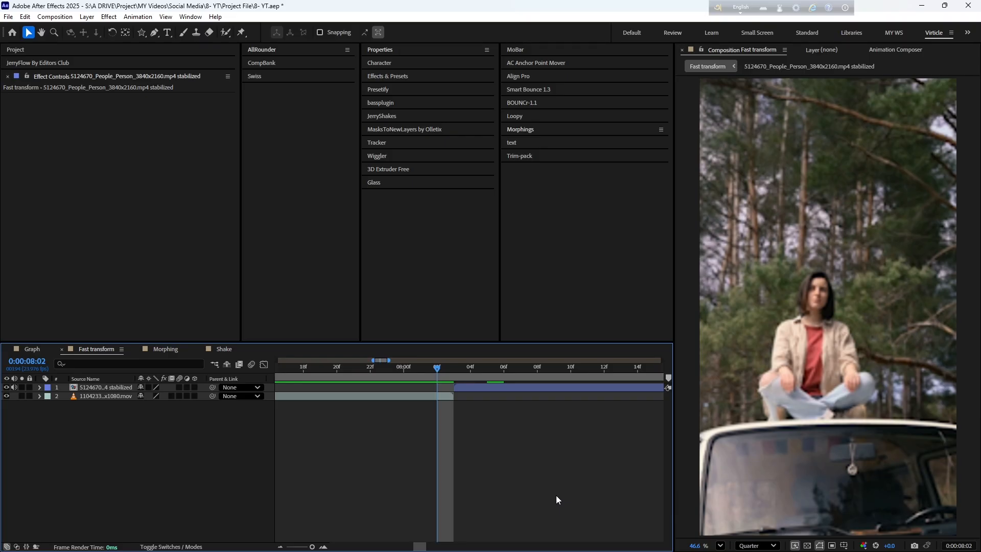
# Add JerryFlow's Pixel Glitch at the start of the stabilized clip, at 0:00:08:03
pyautogui.click(124, 52)
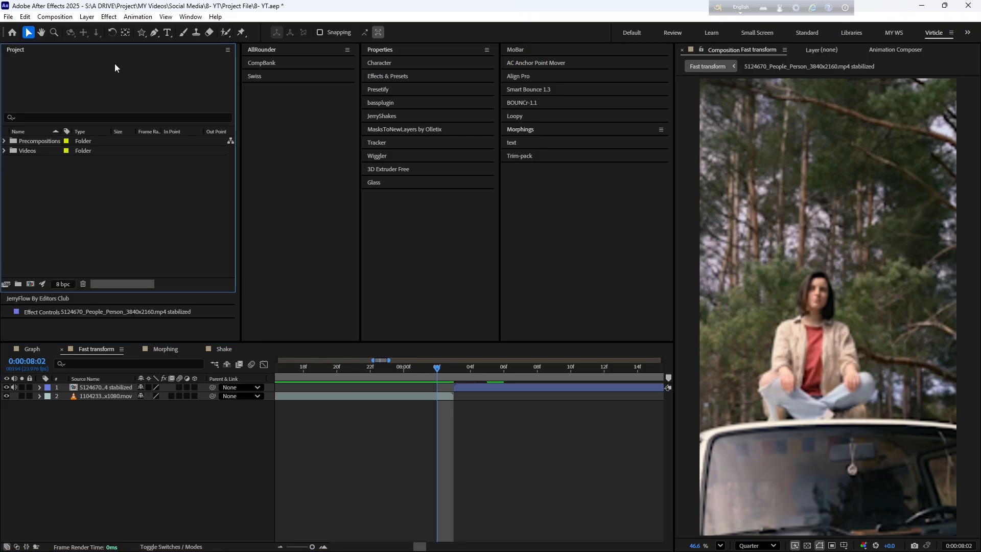
pyautogui.click(95, 49)
pyautogui.click(87, 63)
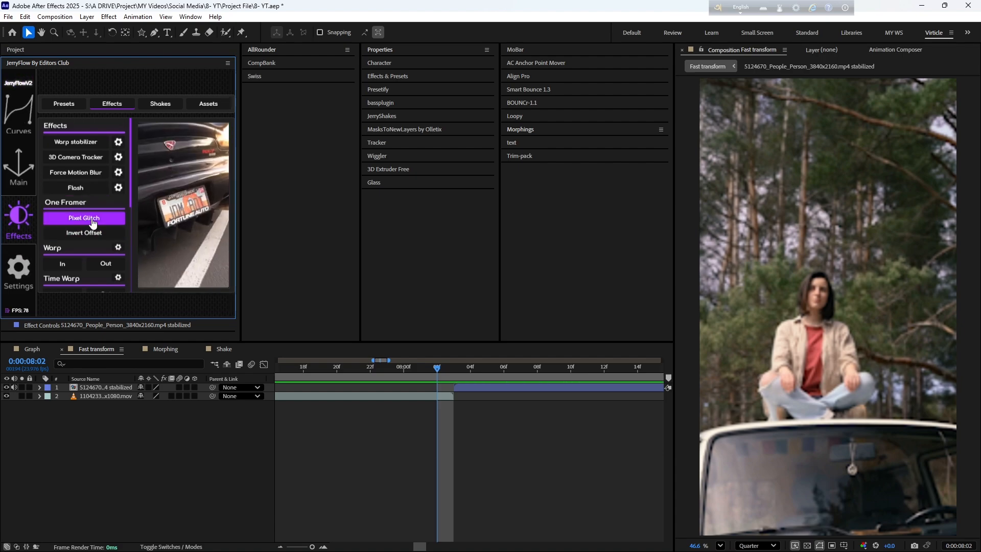
pyautogui.click(449, 369)
pyautogui.click(463, 388)
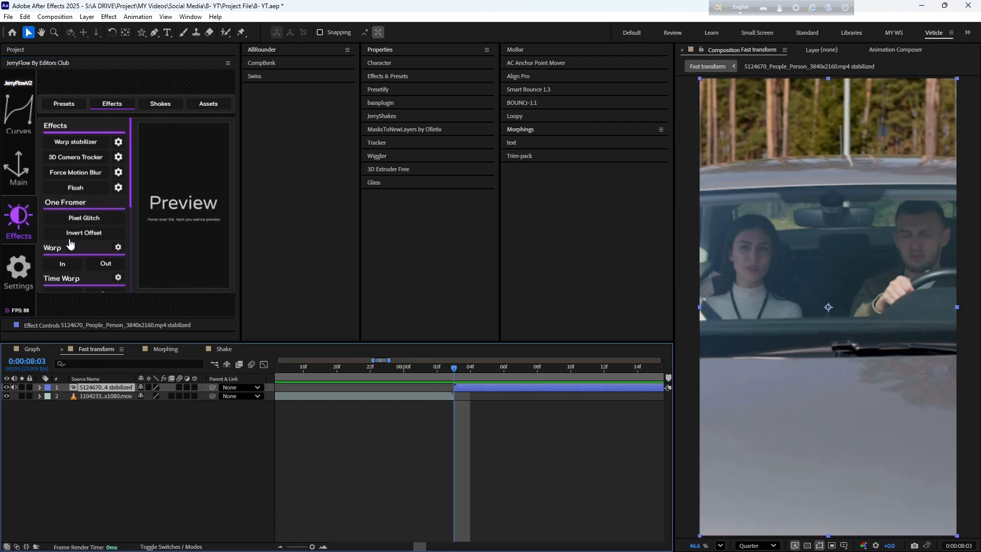
pyautogui.click(84, 217)
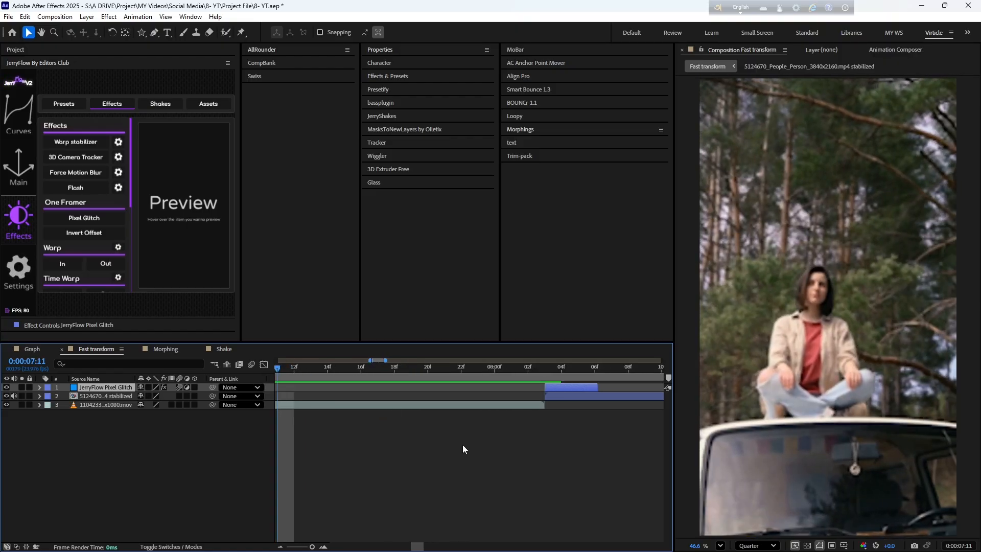
# Preview the Pixel Glitch transition from 0:00:07:20 and undo the effect
pyautogui.click(508, 430)
pyautogui.scroll(-3, 508, 430)
pyautogui.moveTo(492, 371); pyautogui.dragTo(499, 371)
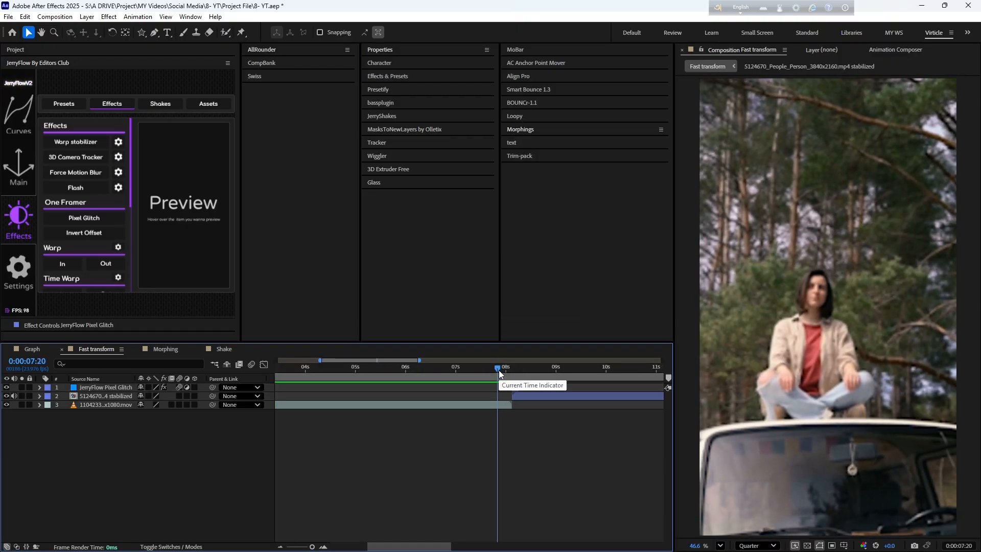
pyautogui.press('space')
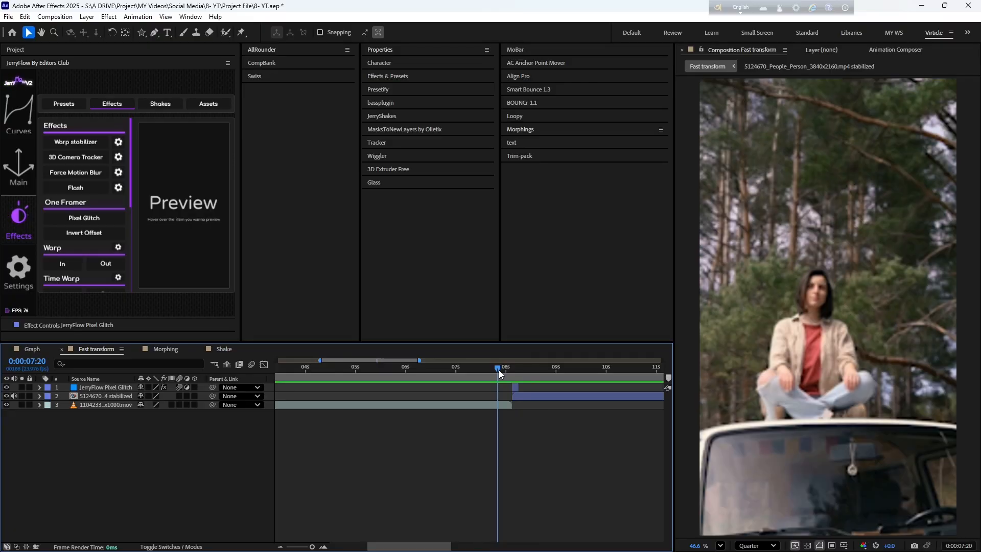
pyautogui.press('space')
pyautogui.hotkey('ctrl', 'z')
# Apply the Warp In effect to the stabilized clip, check its placement and delete the added layer
pyautogui.press('i')
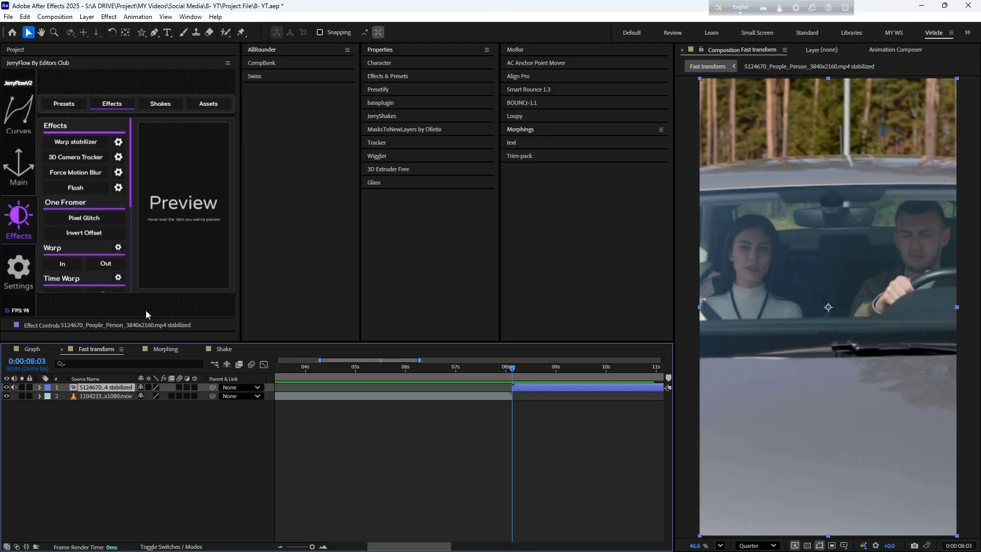
pyautogui.click(62, 264)
pyautogui.press(';')
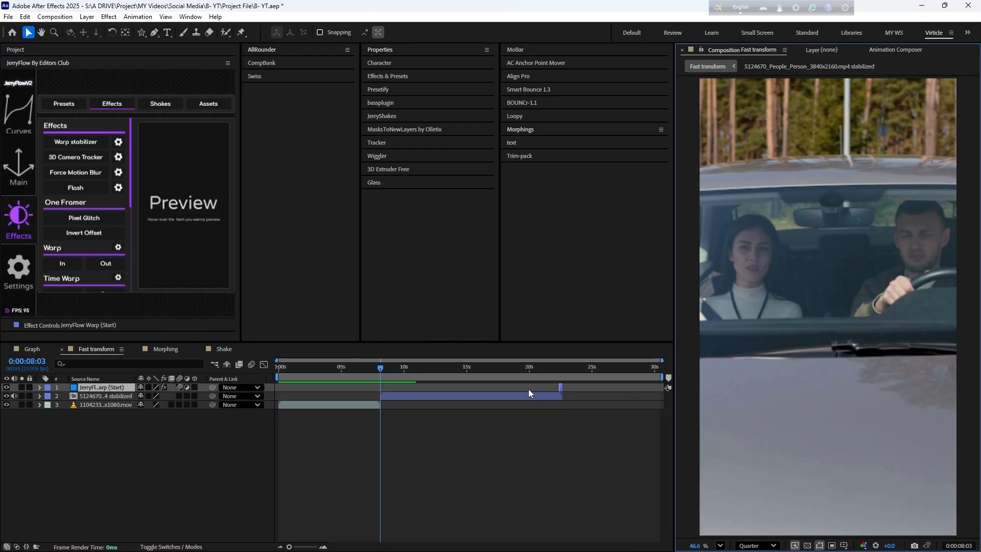
pyautogui.press('Delete')
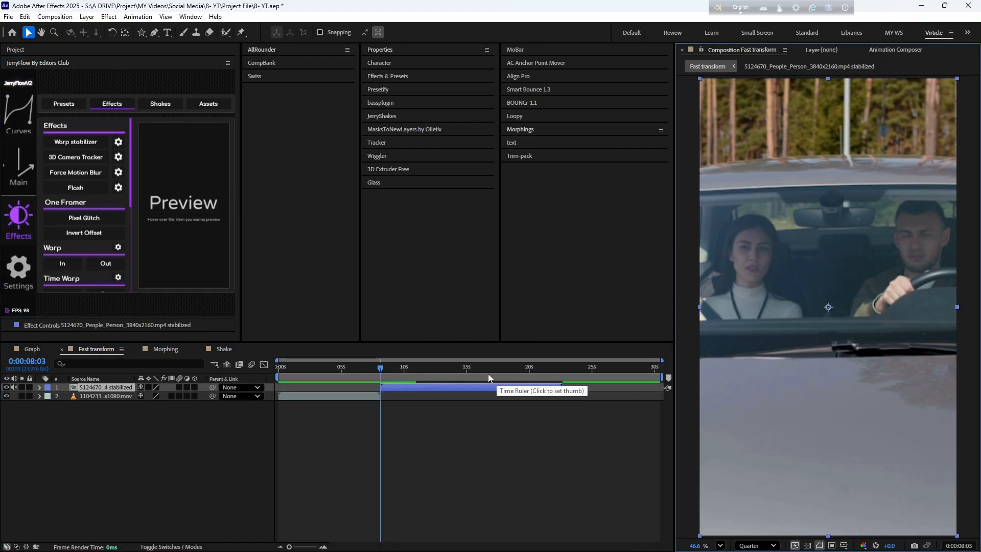
# Apply Warp In to the 1104233 clip before the cut and preview the transition
pyautogui.click(358, 399)
pyautogui.moveTo(382, 371); pyautogui.dragTo(345, 369)
pyautogui.click(63, 263)
pyautogui.press('=')
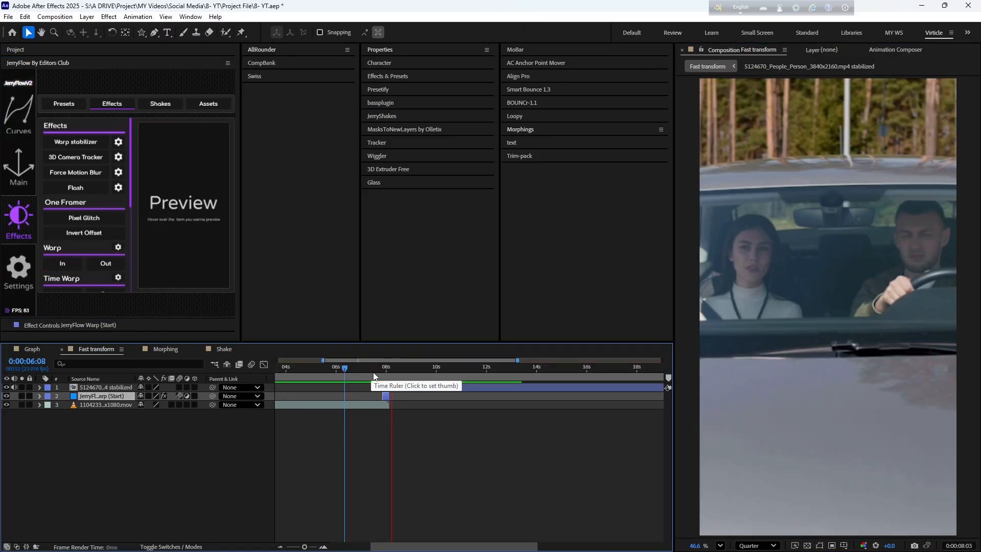
pyautogui.click(377, 373)
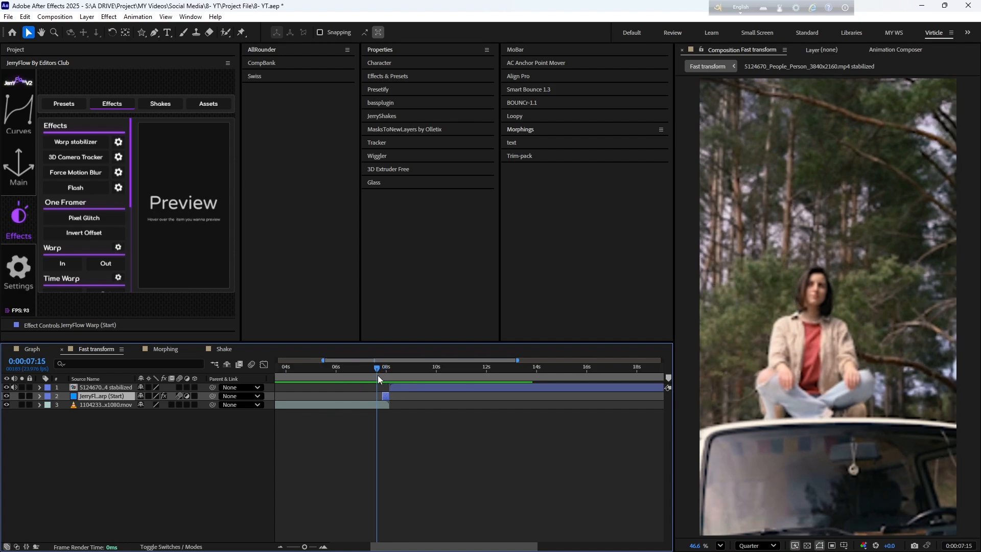
# Undo the Warp In effect and apply JerryFlow's Warp Out to the stabilized clip at 0:00:08:04
pyautogui.hotkey('ctrl', 'z')
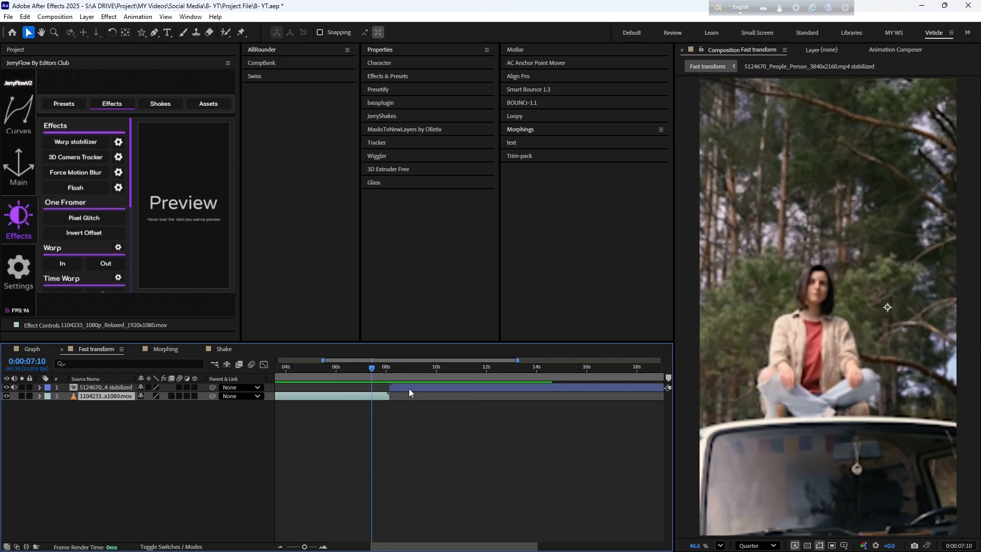
pyautogui.click(409, 388)
pyautogui.moveTo(396, 376); pyautogui.dragTo(391, 375)
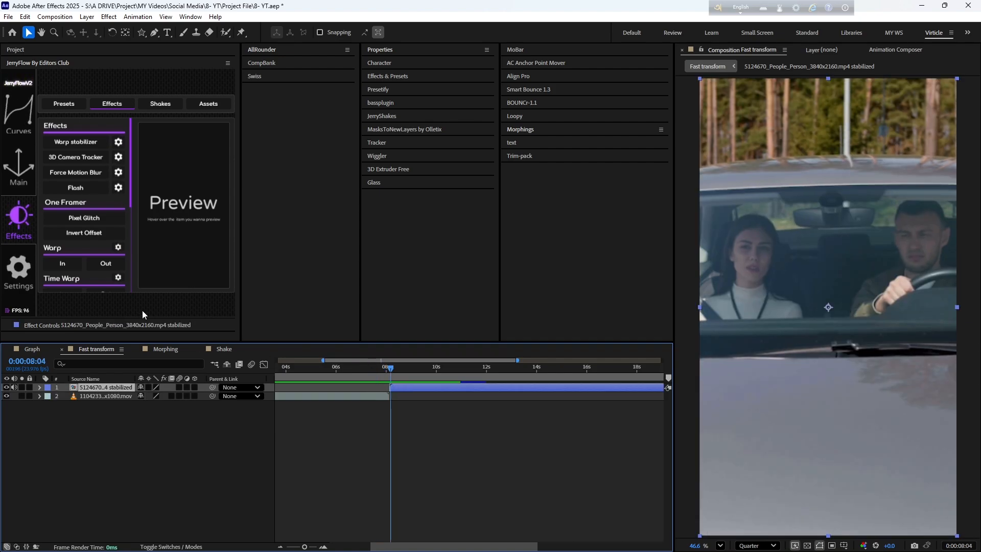
pyautogui.click(107, 264)
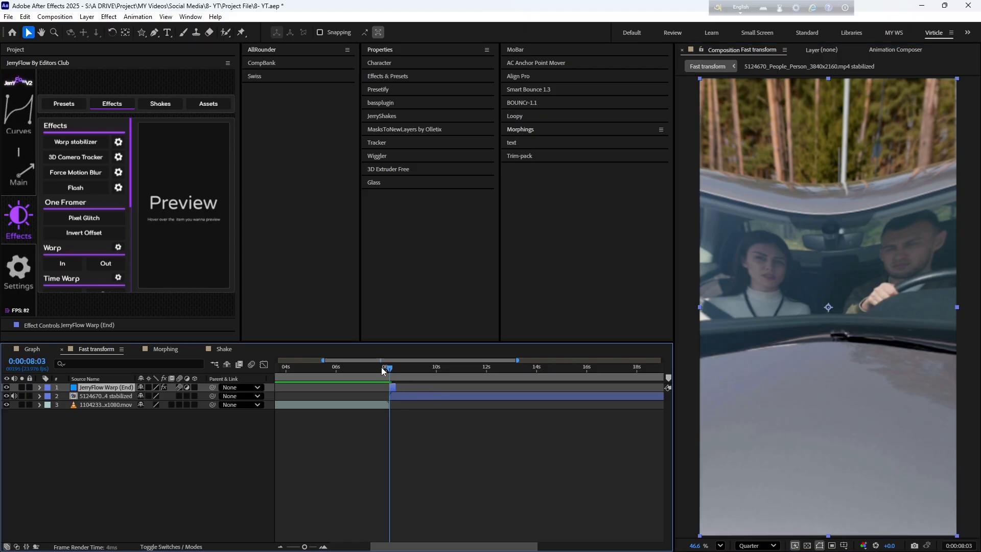
# Preview the Warp Out transition from 0:00:07:17 and undo the effect
pyautogui.click(378, 367)
pyautogui.press('space')
pyautogui.press('space')
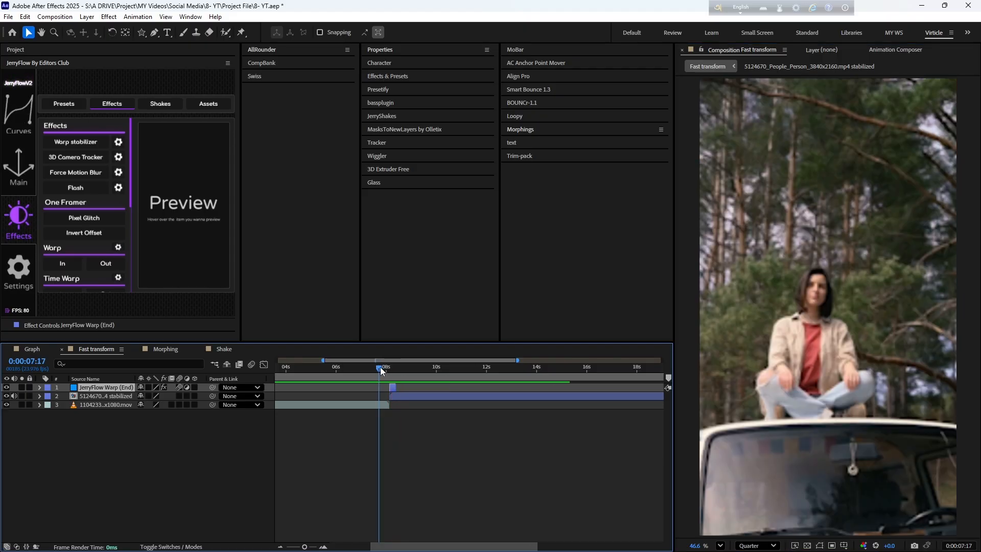
pyautogui.press('space')
pyautogui.press('space')
pyautogui.hotkey('ctrl', 'z')
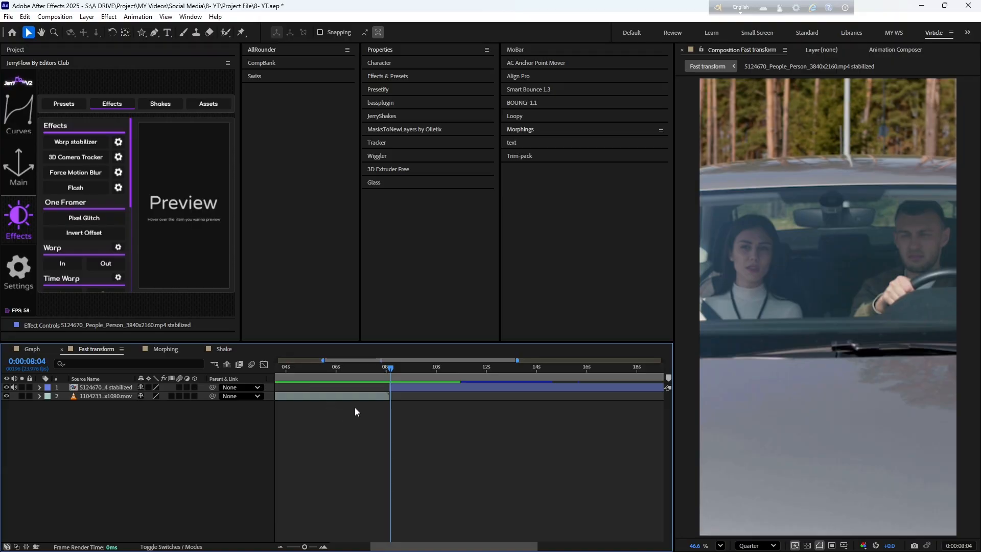
# Examine the frames around the cut between the 1104233 clip and the stabilized clip at 0:00:08:03
pyautogui.click(365, 397)
pyautogui.press(';')
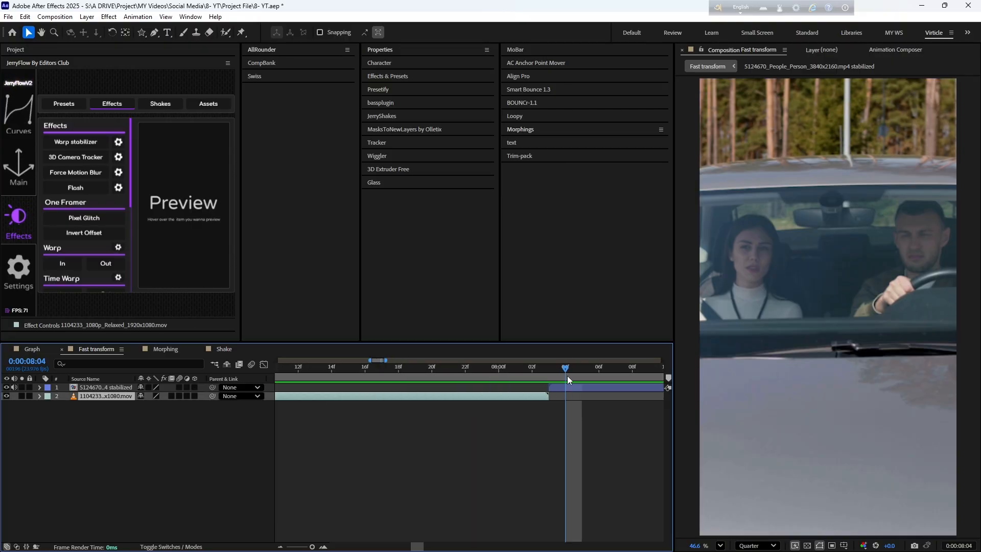
pyautogui.moveTo(566, 369); pyautogui.dragTo(553, 369)
pyautogui.press('pageup')
pyautogui.press('pageup')
pyautogui.press('pageup')
pyautogui.press('pageup')
pyautogui.press('pageup')
pyautogui.press('pagedown')
pyautogui.press('pagedown')
pyautogui.press('pagedown')
pyautogui.press('pagedown')
pyautogui.press('pagedown')
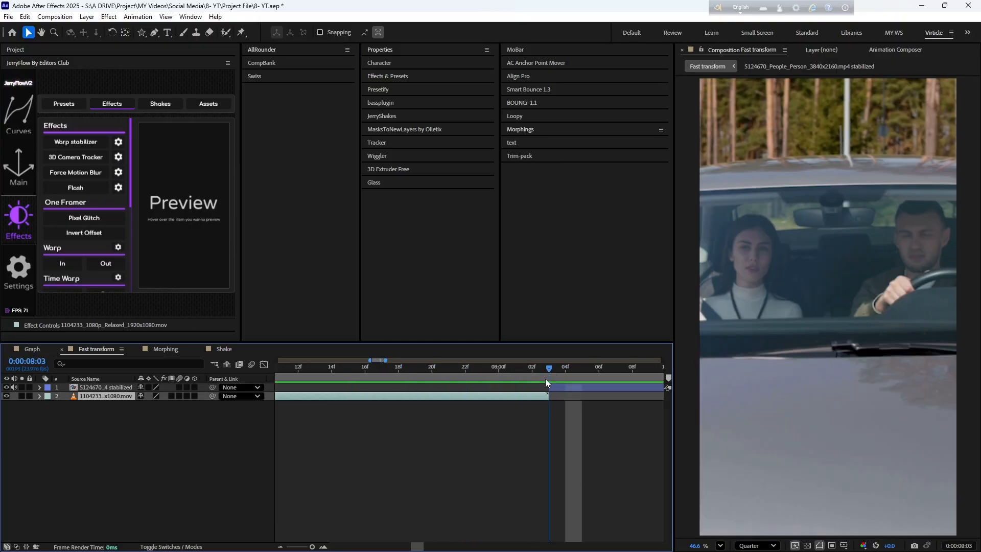
pyautogui.click(561, 390)
pyautogui.scroll(-3, 560, 392)
pyautogui.click(569, 403)
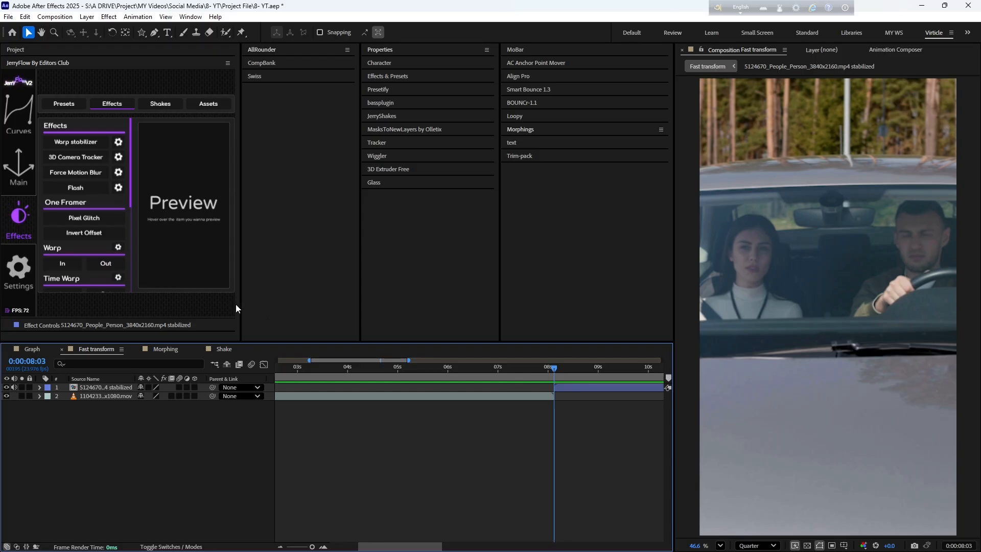
pyautogui.scroll(-5, 125, 251)
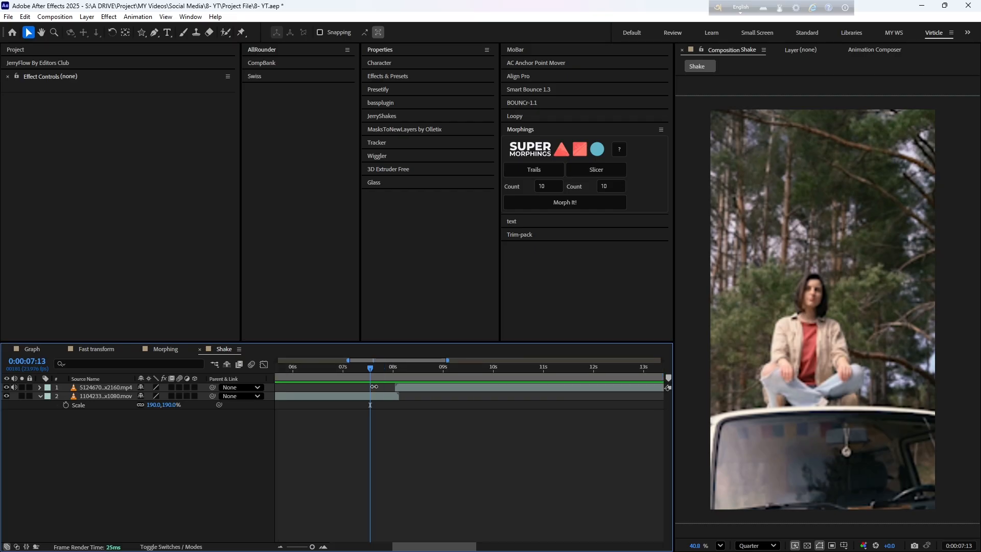
# Save the project and open JerryShakes with the 5124670 clip of the Shake composition selected at 0:00:08:01
pyautogui.click(388, 374)
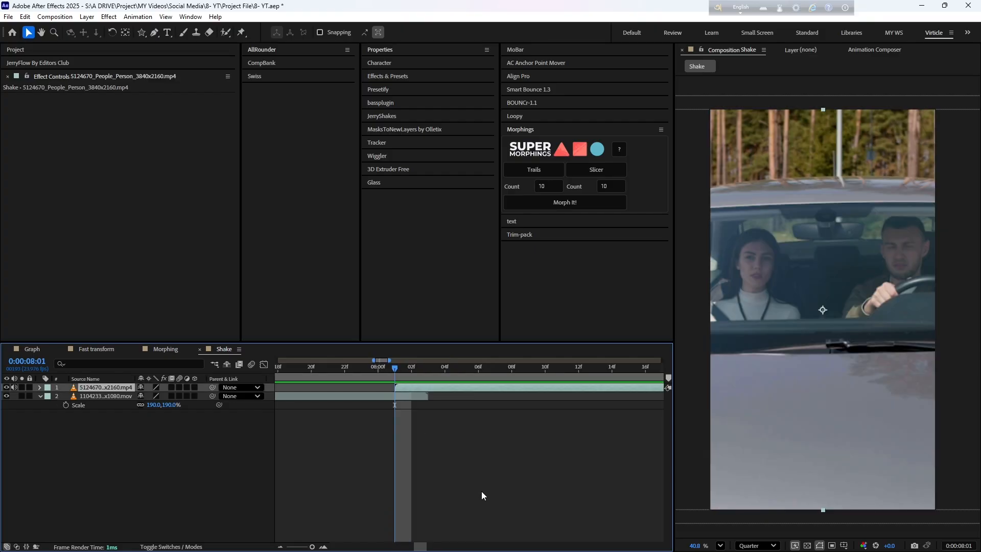
pyautogui.click(482, 492)
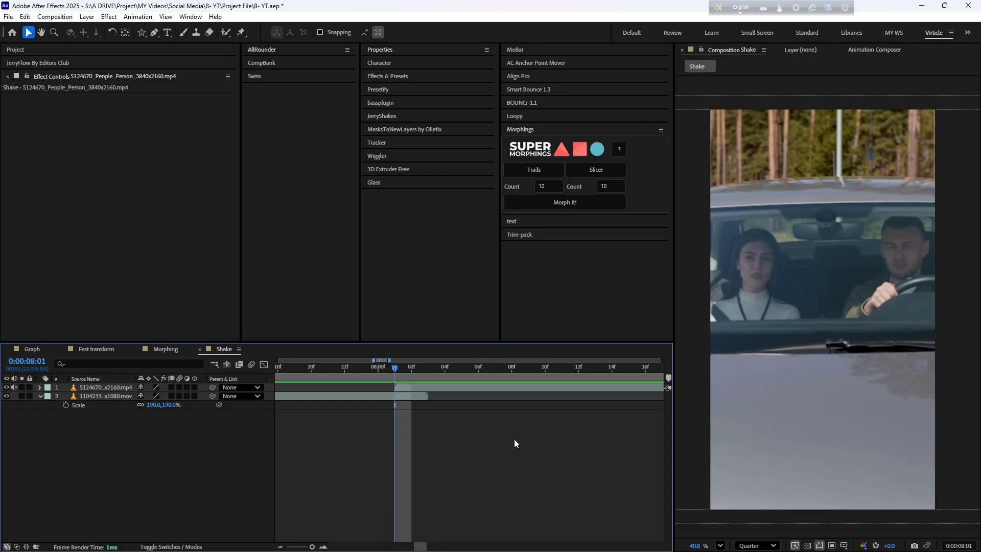
pyautogui.hotkey('ctrl', 's')
pyautogui.click(447, 390)
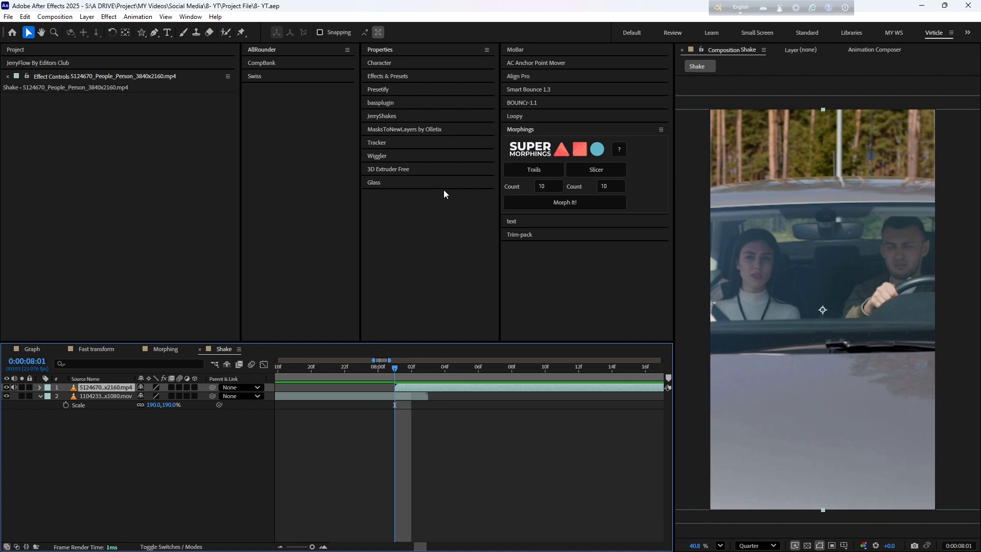
pyautogui.click(398, 118)
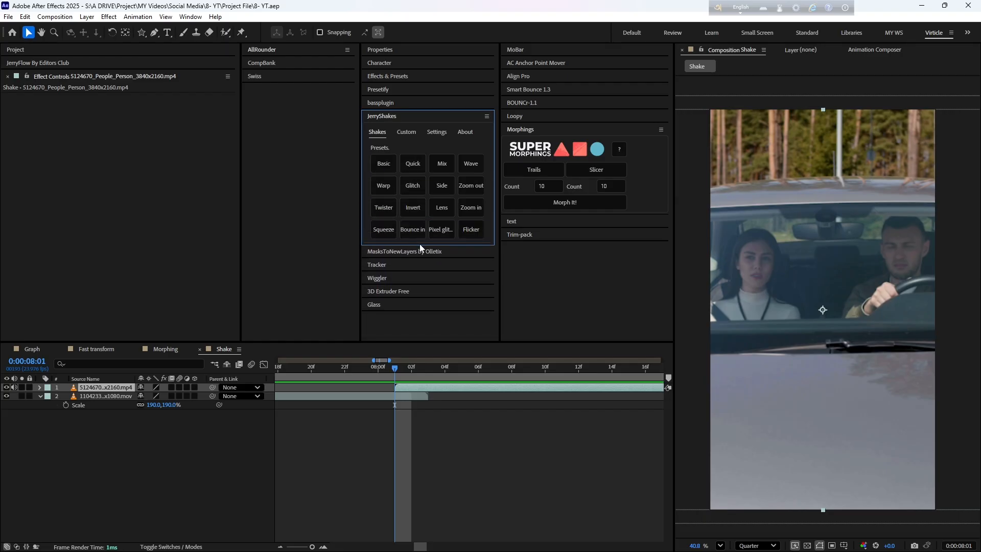
# Add the JerryShakes Quick preset at the start of the 5124670 clip, at 0:00:08:01
pyautogui.scroll(2, 439, 384)
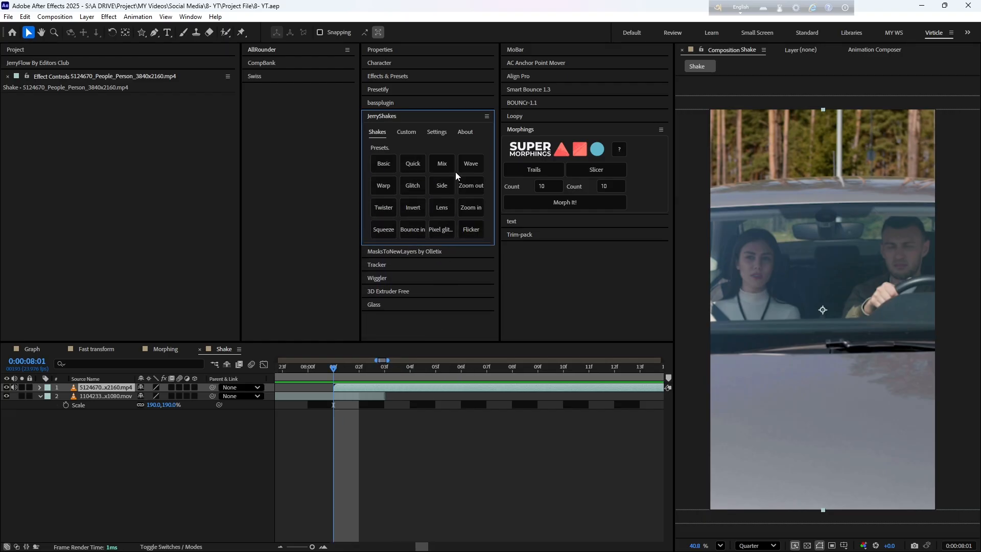
pyautogui.click(401, 167)
pyautogui.click(345, 370)
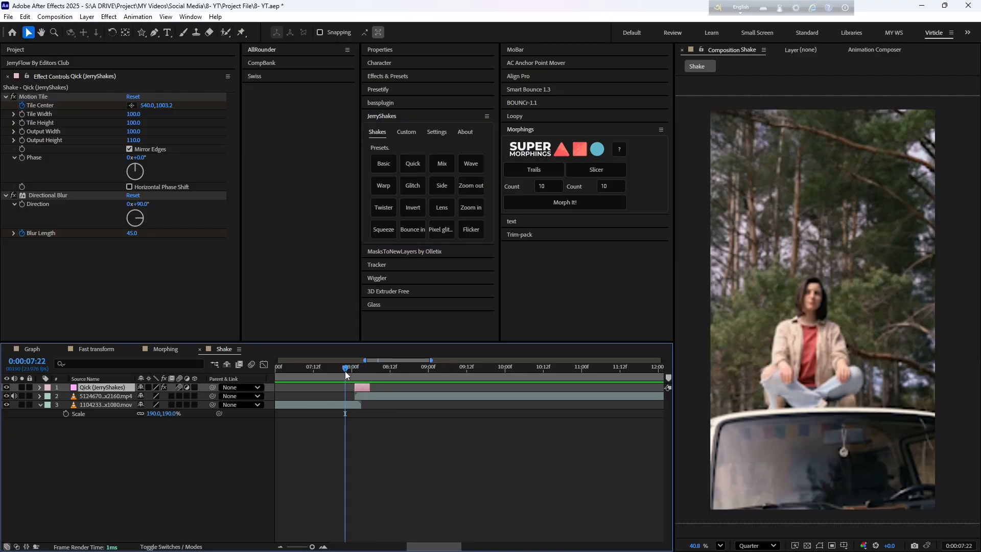
pyautogui.hotkey('ctrl', 'z')
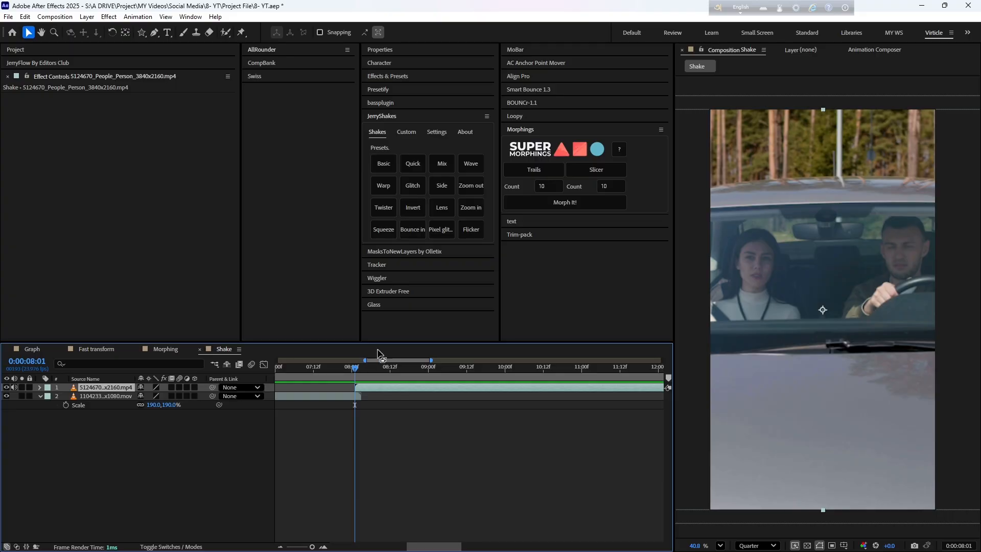
pyautogui.click(413, 164)
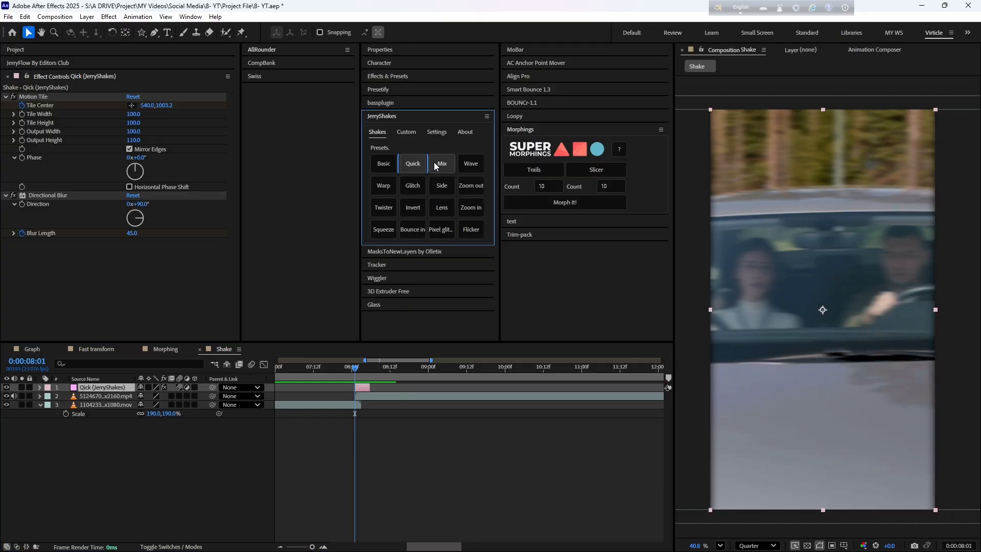
# Add the Wave shake preset at 0:00:08:01, preview it from 0:00:08:00 and delete the Wave layer
pyautogui.click(471, 164)
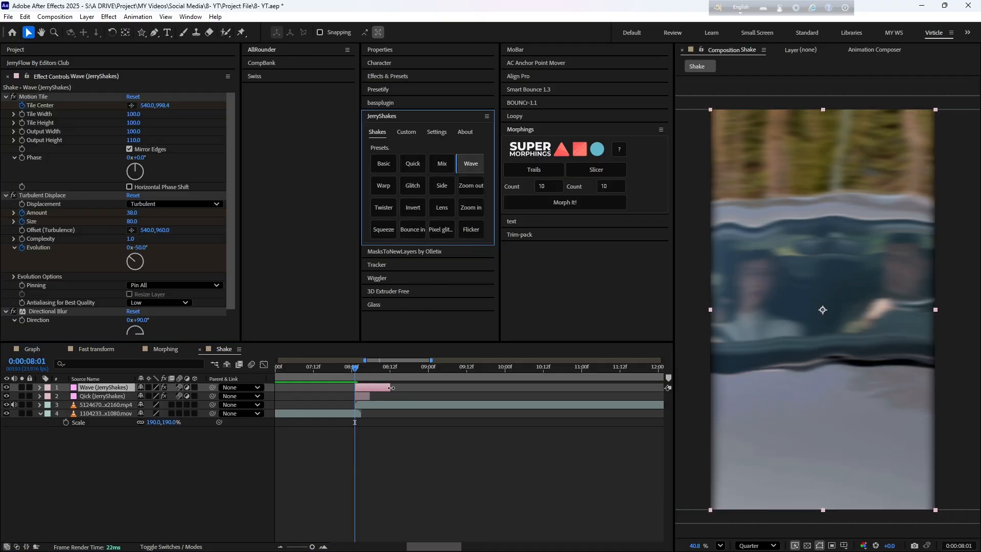
pyautogui.click(351, 375)
pyautogui.press('space')
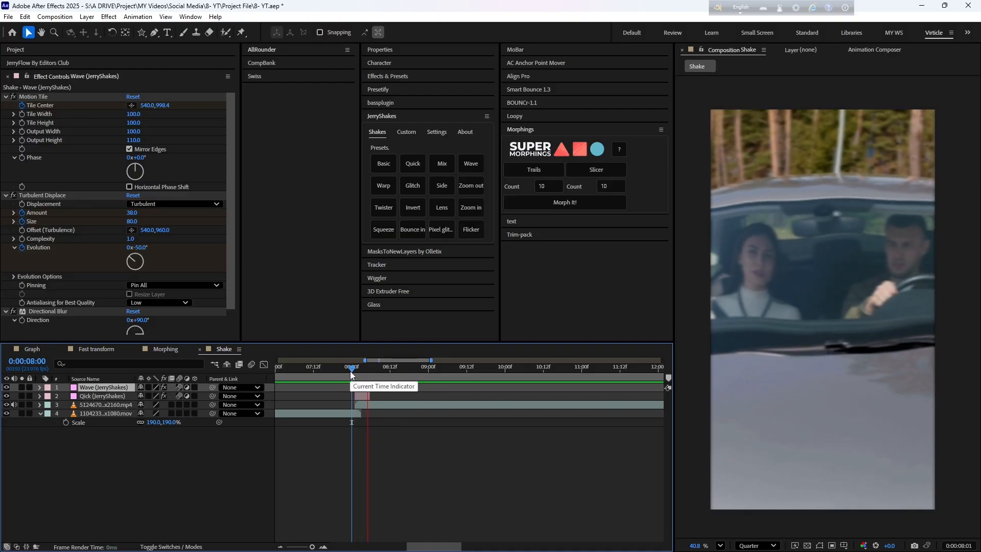
pyautogui.press('space')
pyautogui.press('Delete')
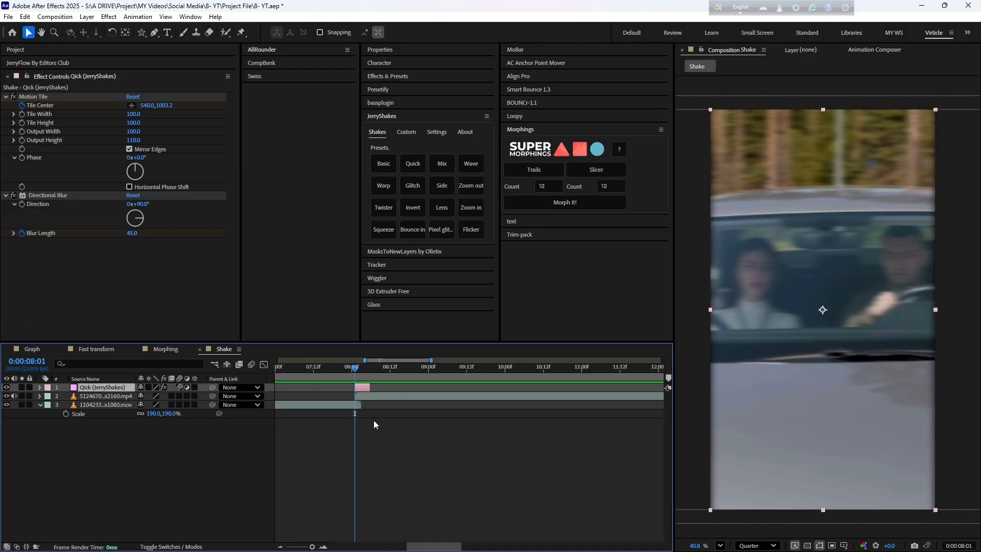
# Add the Side shake preset above the Quick shake at 0:00:08:01 and preview the combined shakes
pyautogui.click(442, 188)
pyautogui.moveTo(361, 379); pyautogui.dragTo(349, 378)
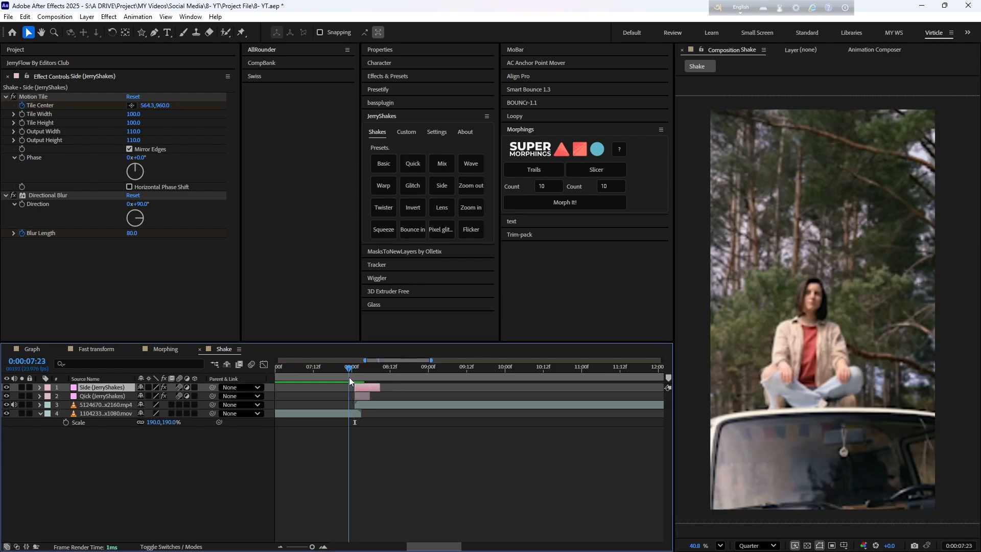
pyautogui.press('space')
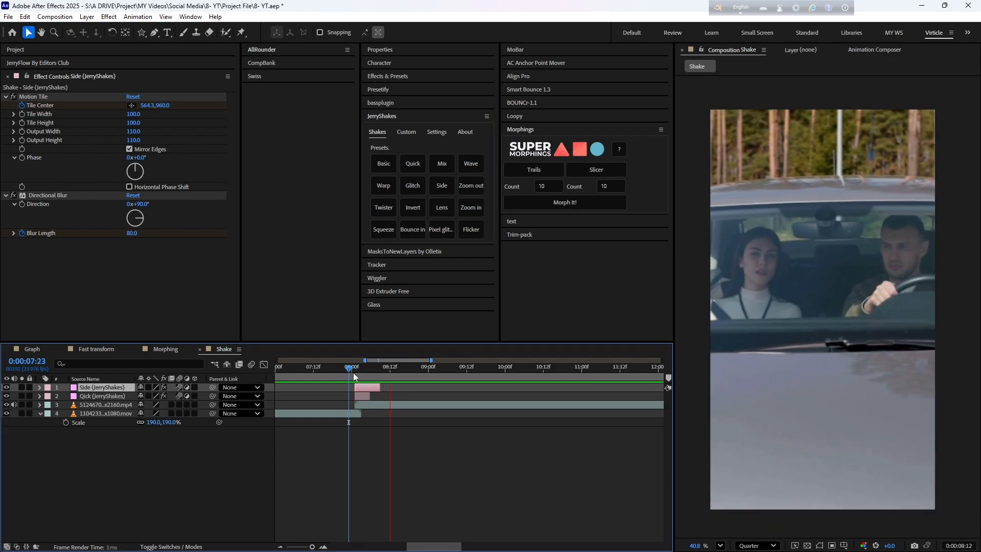
pyautogui.press('space')
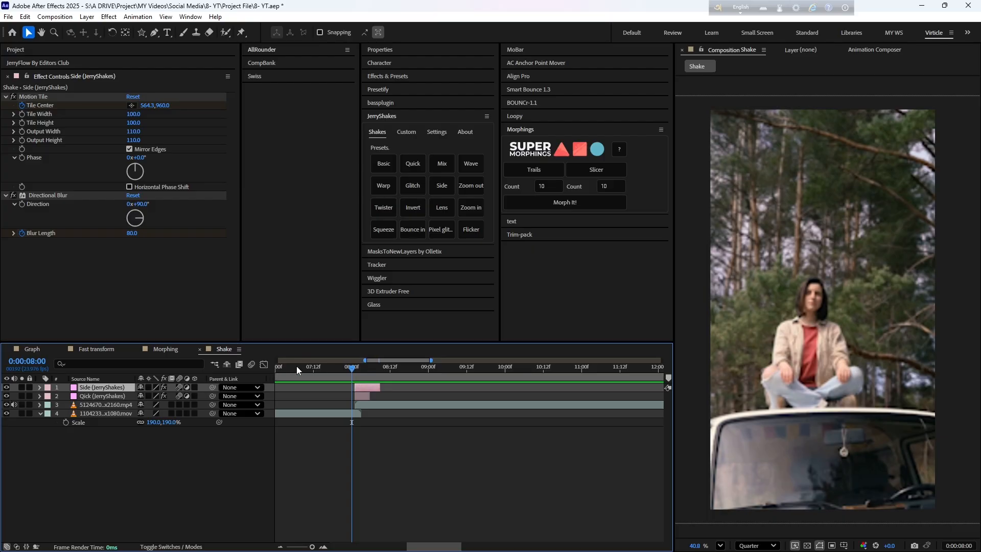
pyautogui.press('space')
pyautogui.press('space')
# Compare the Side and Quick shakes by toggling their layer visibility during previews, leaving both layers visible
pyautogui.click(7, 389)
pyautogui.press('space')
pyautogui.press('space')
pyautogui.click(6, 396)
pyautogui.click(346, 374)
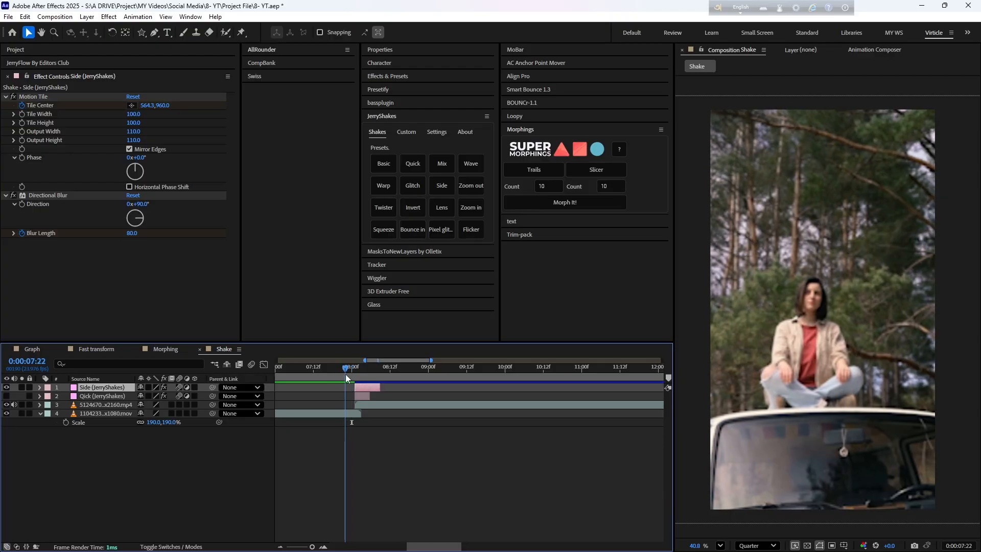
pyautogui.press('space')
pyautogui.press('space')
pyautogui.click(7, 396)
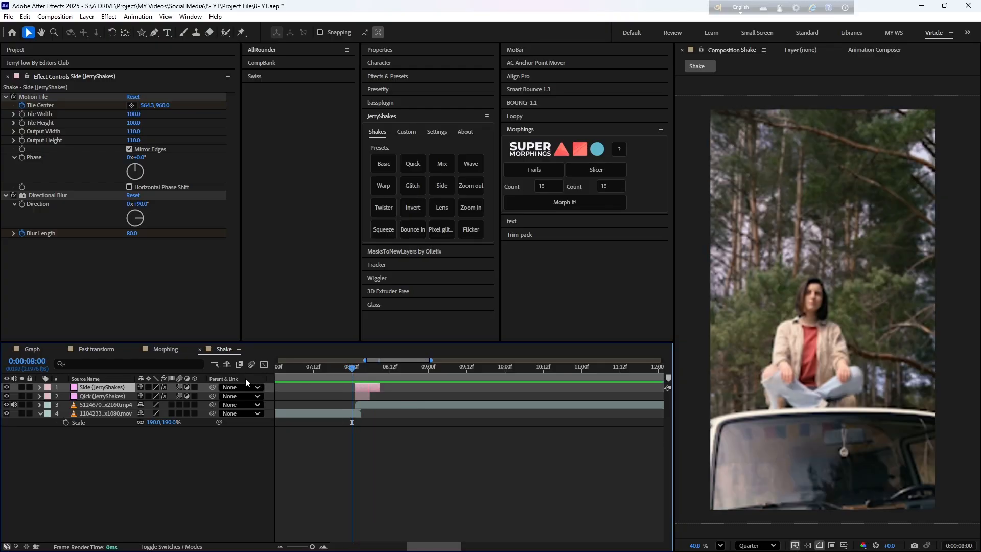
# Preview the combined shakes from 0:00:08:00 and 0:00:07:13, and save the project
pyautogui.click(346, 375)
pyautogui.press(';')
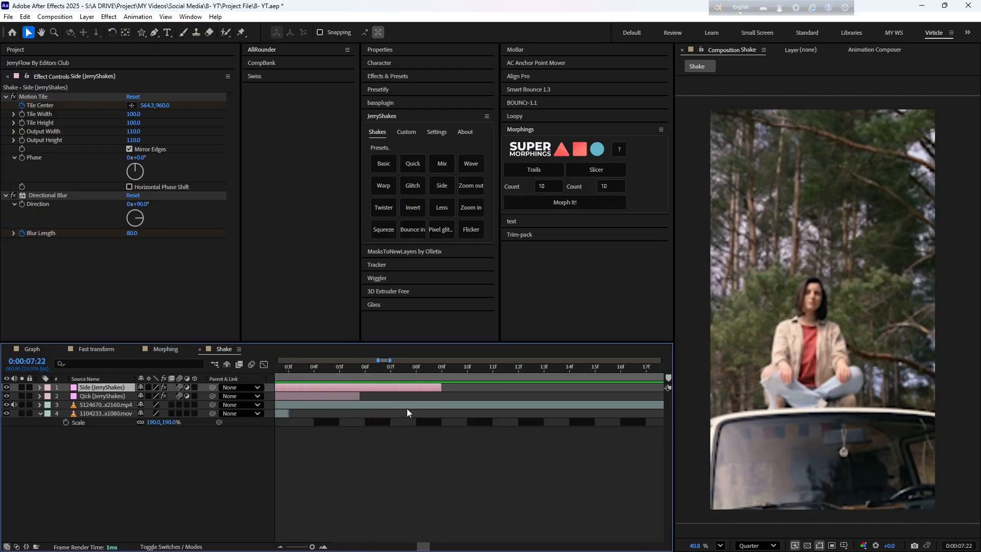
pyautogui.hscroll(-3, 408, 409)
pyautogui.moveTo(360, 374); pyautogui.dragTo(335, 374)
pyautogui.press('space')
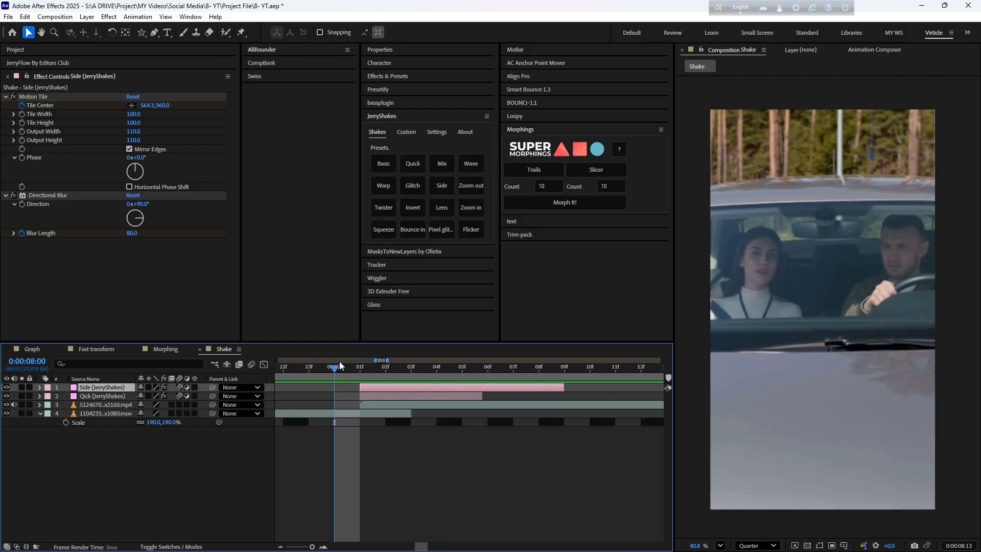
pyautogui.press(';')
pyautogui.click(325, 366)
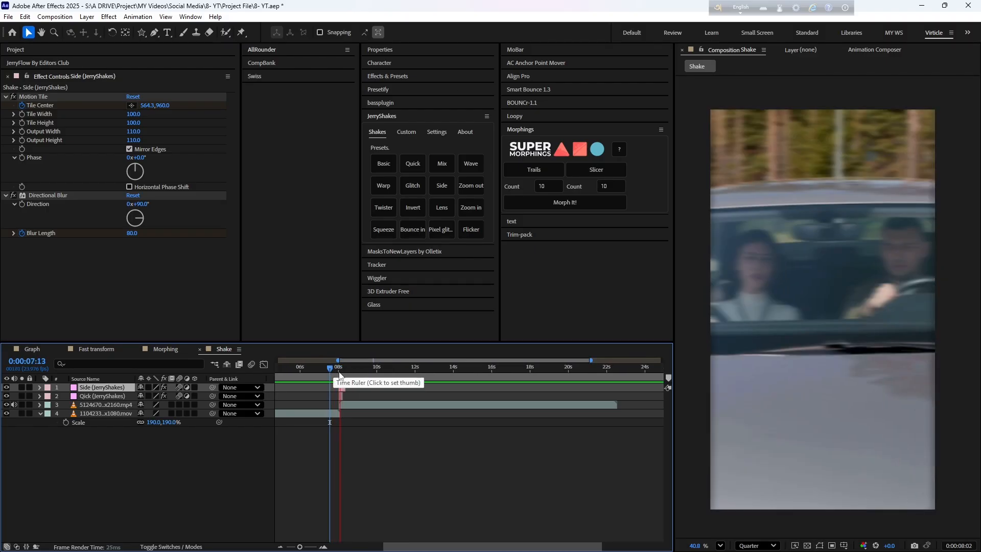
pyautogui.hotkey('ctrl', 's')
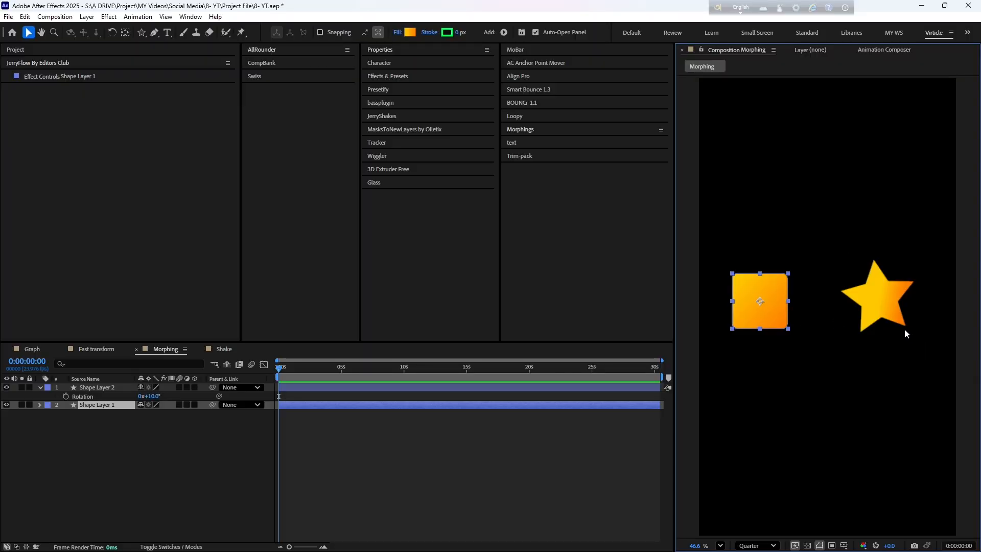
# Morph the square into the star in the Morphing composition with Super Morphings' Morph It! and preview the animation
pyautogui.keyDown('shift'); pyautogui.click(888, 303); pyautogui.keyUp('shift')
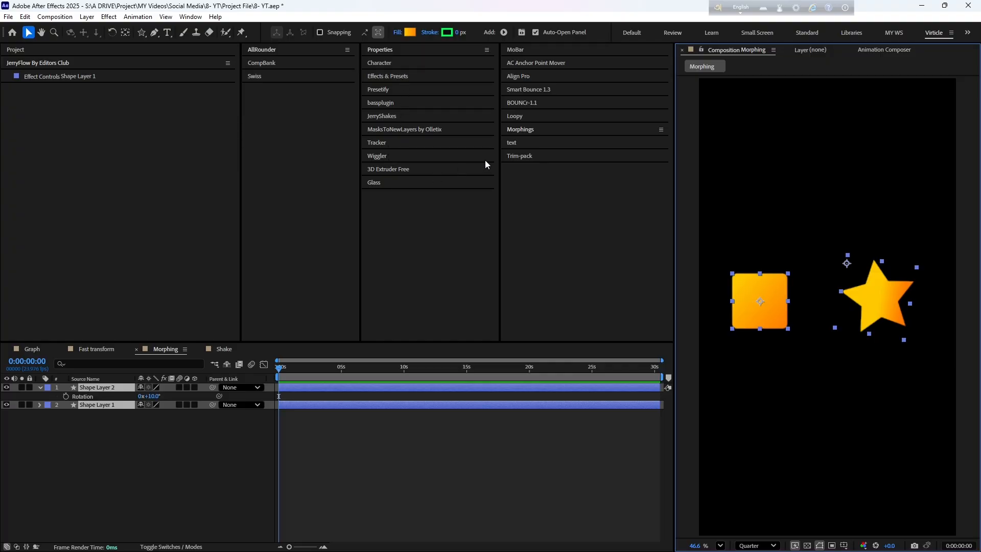
pyautogui.click(552, 129)
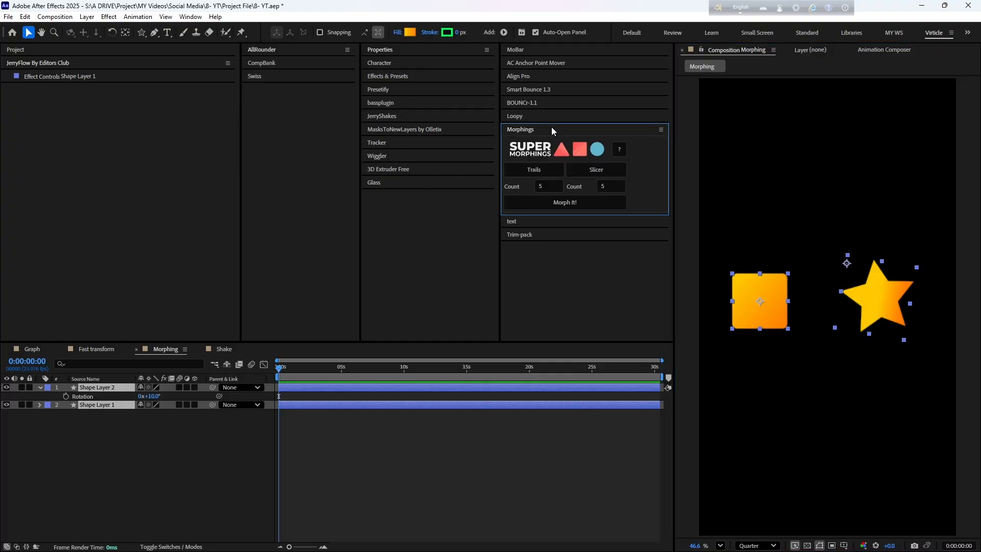
pyautogui.click(568, 204)
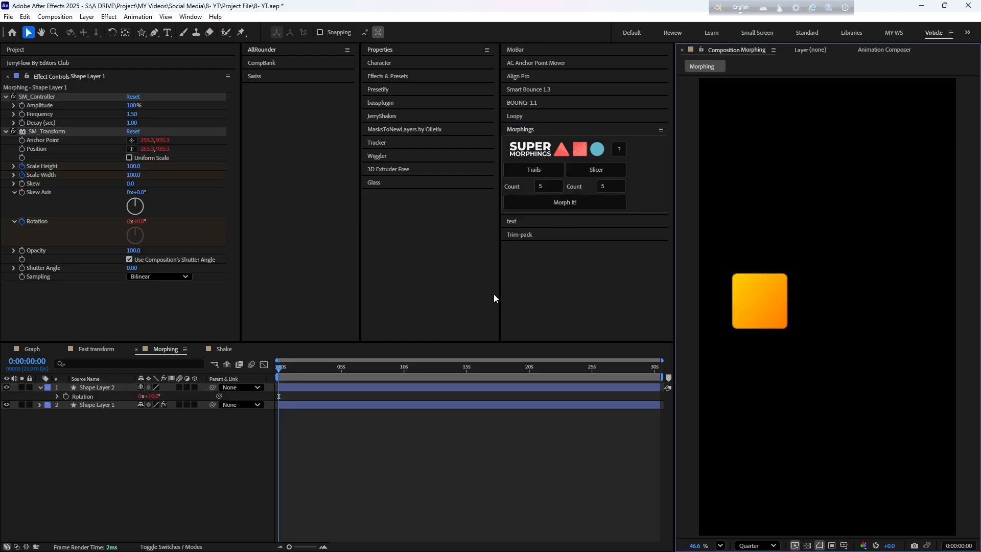
pyautogui.click(355, 378)
pyautogui.press('space')
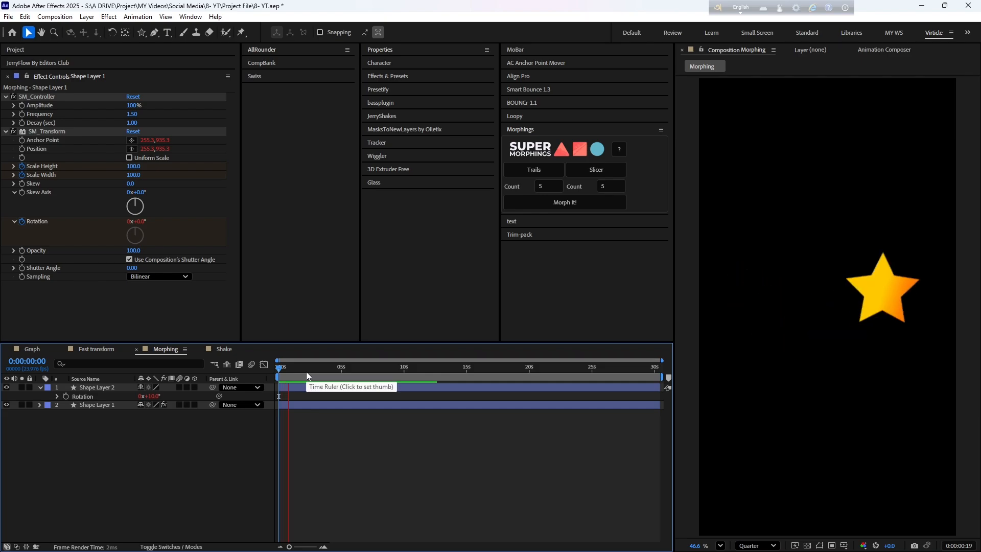
pyautogui.press('space')
# Try Super Morphings' Trails with a count of 5 on the square and star layers, preview the animation, and undo the trails
pyautogui.click(771, 305)
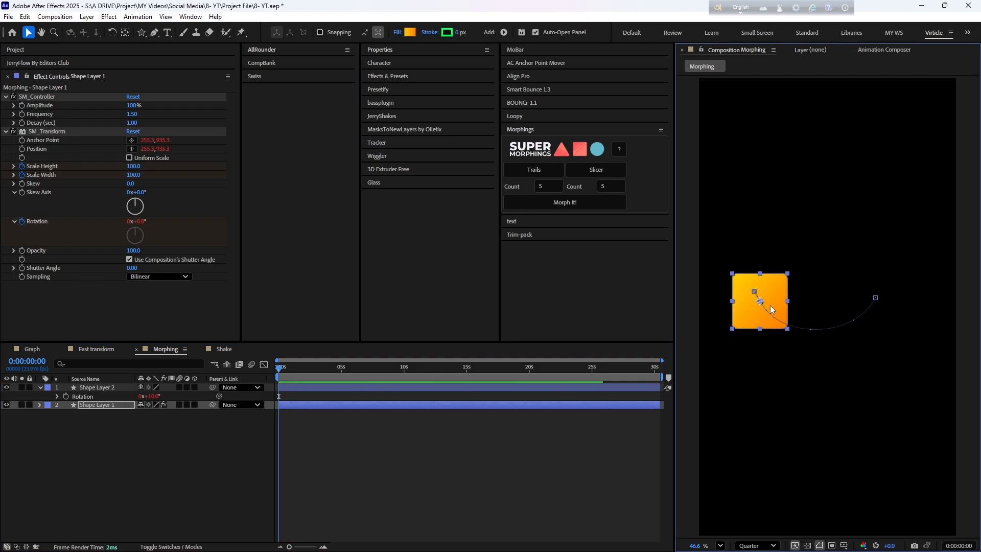
pyautogui.click(321, 390)
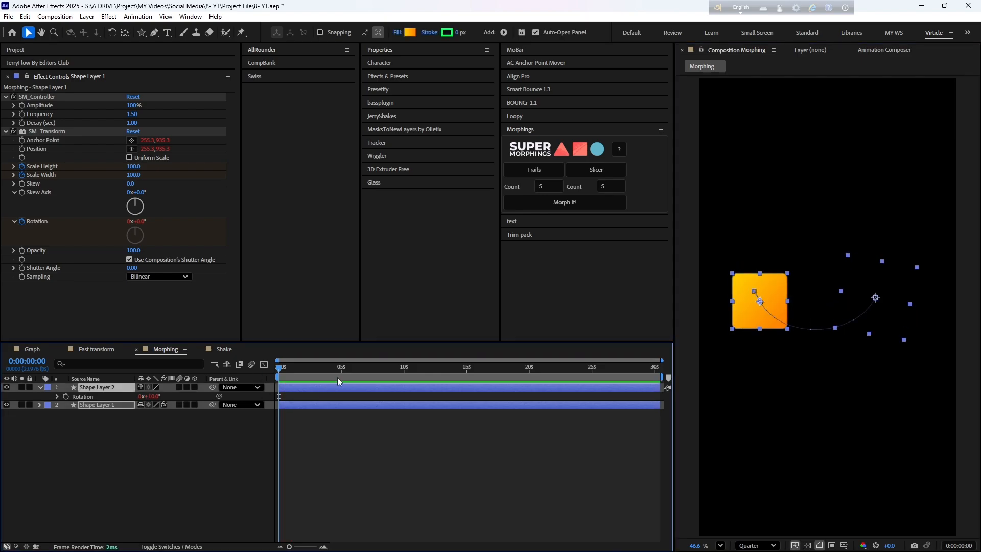
pyautogui.click(545, 172)
pyautogui.moveTo(345, 370); pyautogui.dragTo(276, 366)
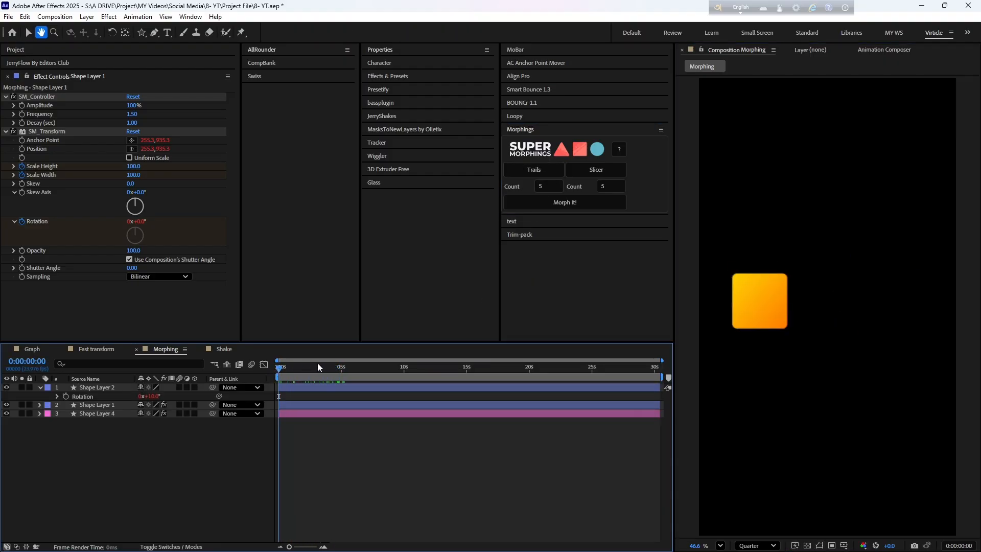
pyautogui.press('space')
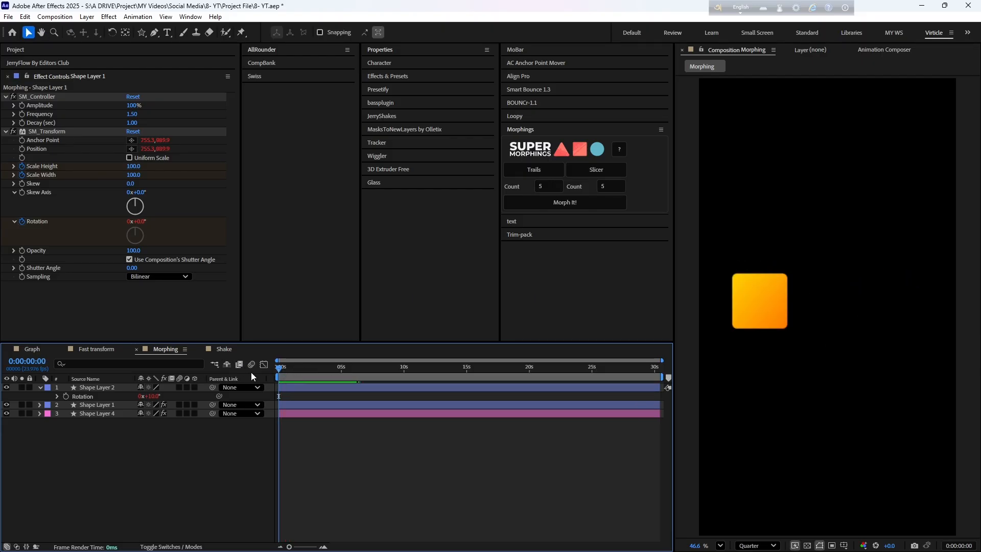
pyautogui.hotkey('ctrl', 'z')
# Try Super Morphings' Slicer with a count of 5 on the square and star layers and preview the sliced morph from the start
pyautogui.click(570, 203)
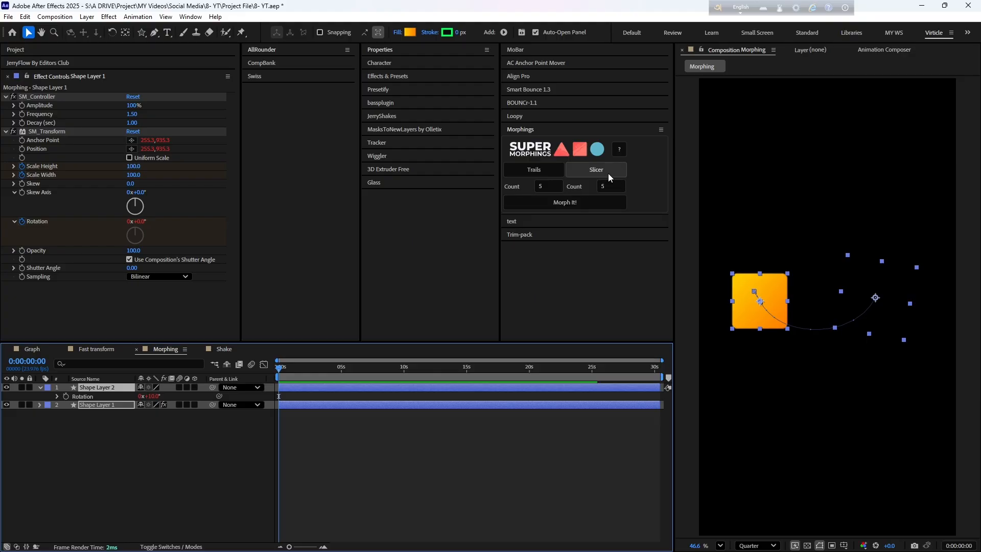
pyautogui.press('space')
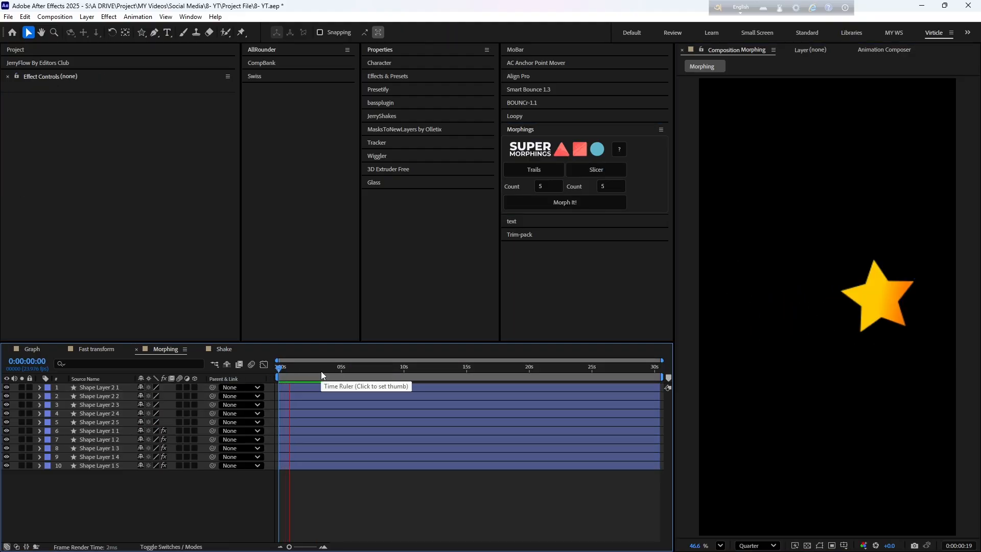
pyautogui.moveTo(283, 371)
pyautogui.mouseDown()
pyautogui.moveTo(271, 375)
pyautogui.moveTo(353, 370)
pyautogui.moveTo(272, 375)
pyautogui.mouseUp()
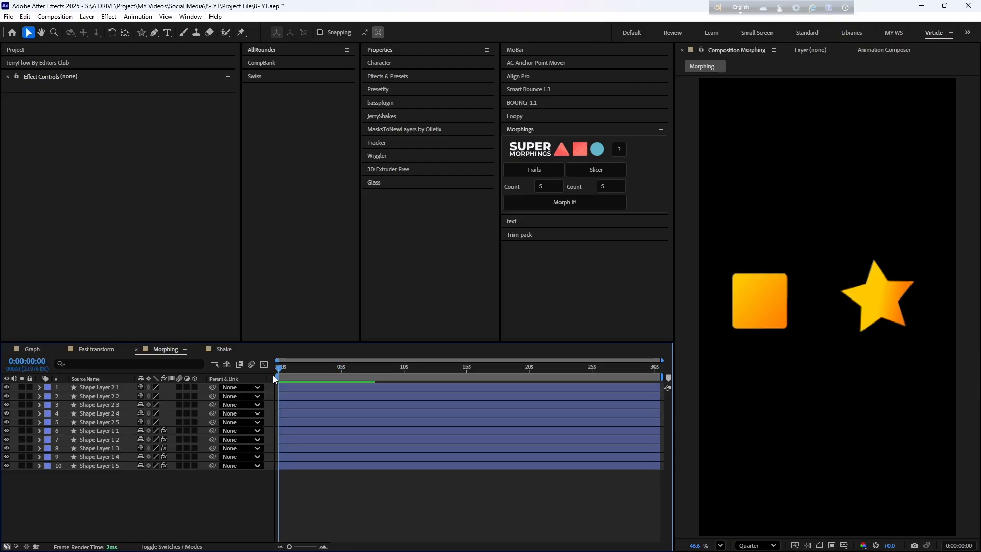
pyautogui.press('space')
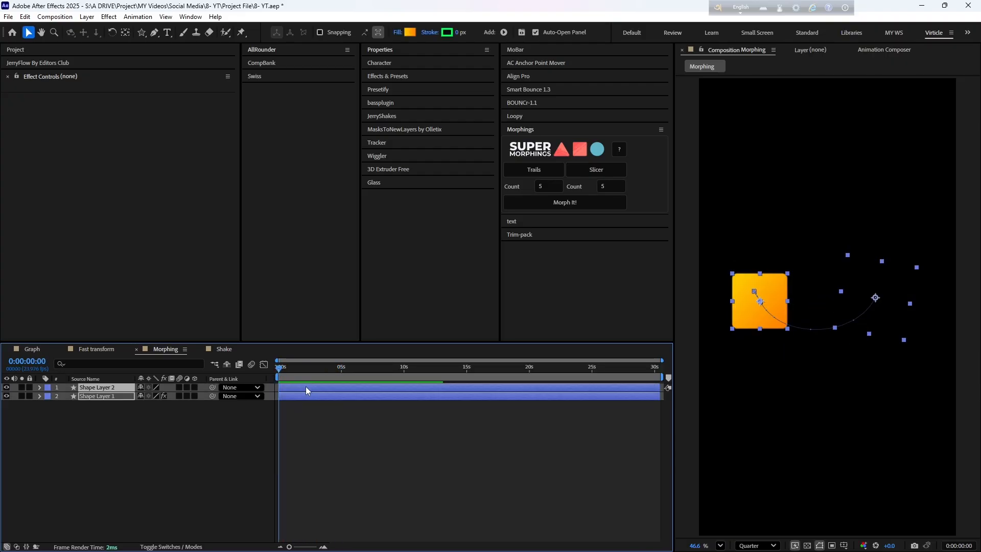
pyautogui.click(308, 419)
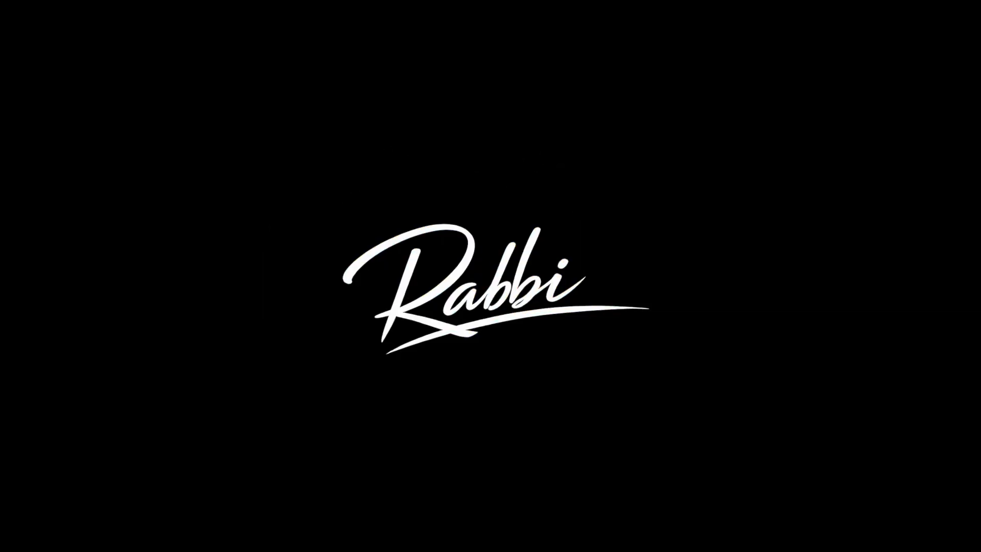